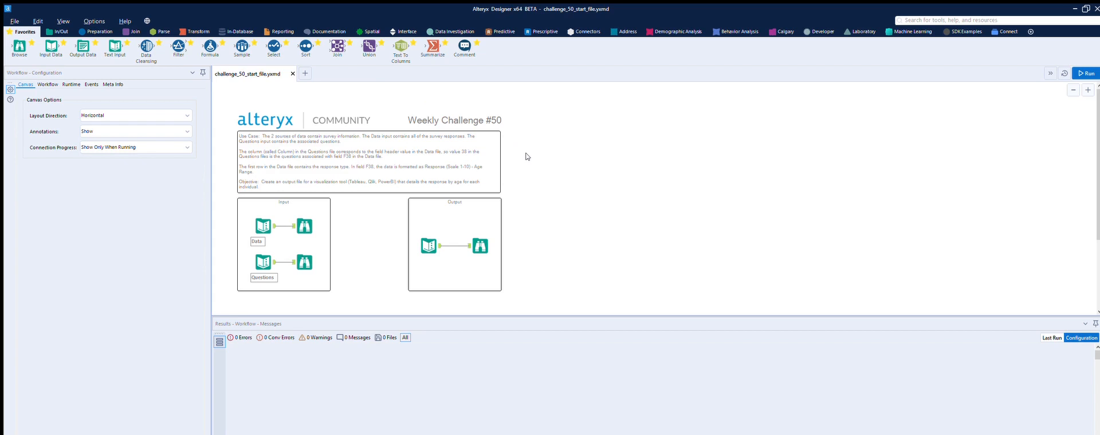
Read the challenge description and examine the records in the Questions and Data inputs.
{"action": "left_click", "coordinate": [1088, 90]}
{"action": "scroll", "coordinate": [796, 145], "scroll_direction": "up", "scroll_amount": 1}
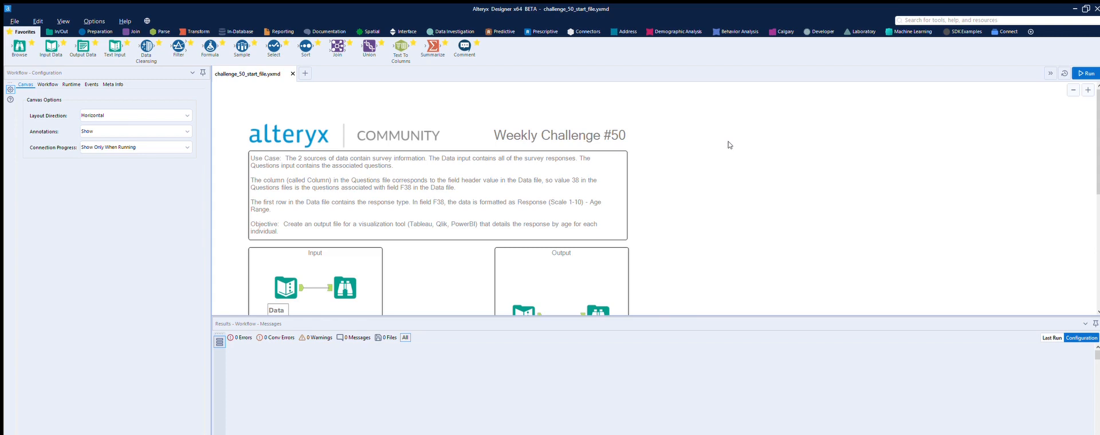
{"action": "scroll", "coordinate": [657, 142], "scroll_direction": "down", "scroll_amount": 3}
{"action": "left_click", "coordinate": [303, 230]}
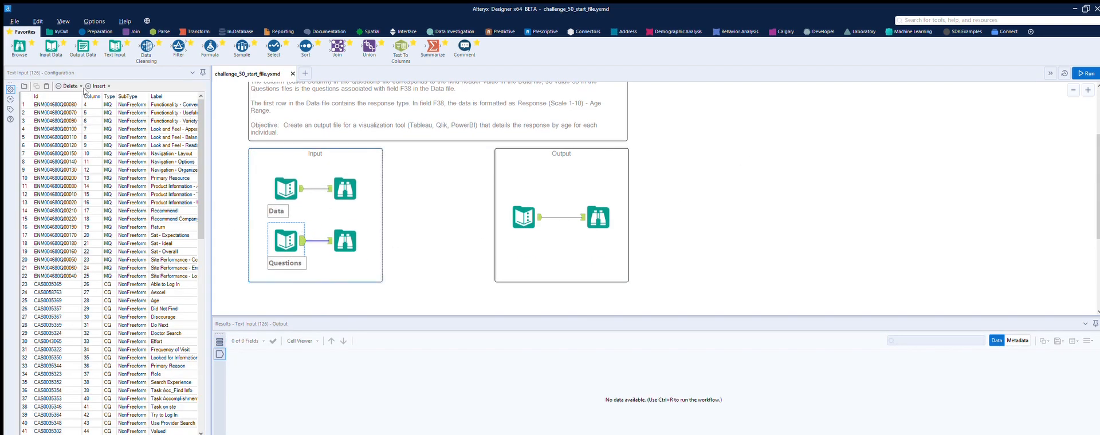
{"action": "left_click", "coordinate": [91, 97]}
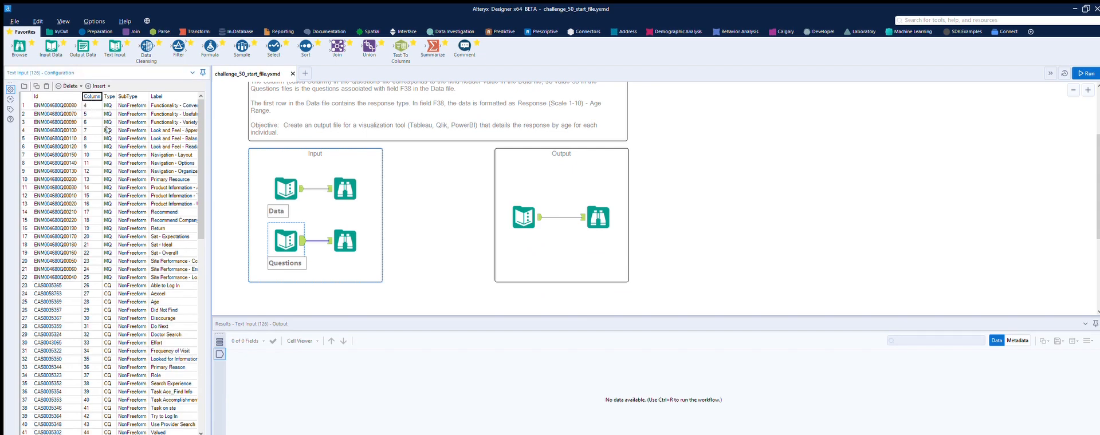
{"action": "left_click", "coordinate": [298, 200]}
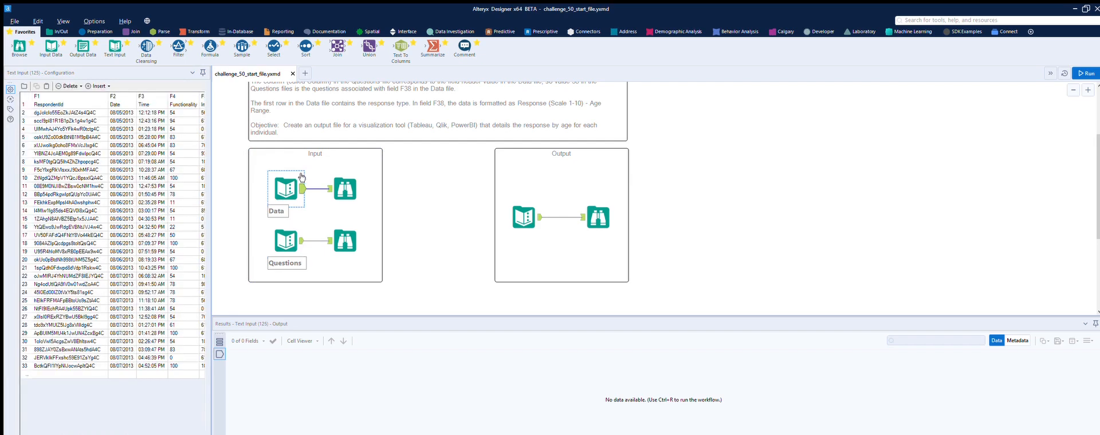
{"action": "scroll", "coordinate": [280, 156], "scroll_direction": "up", "scroll_amount": 1}
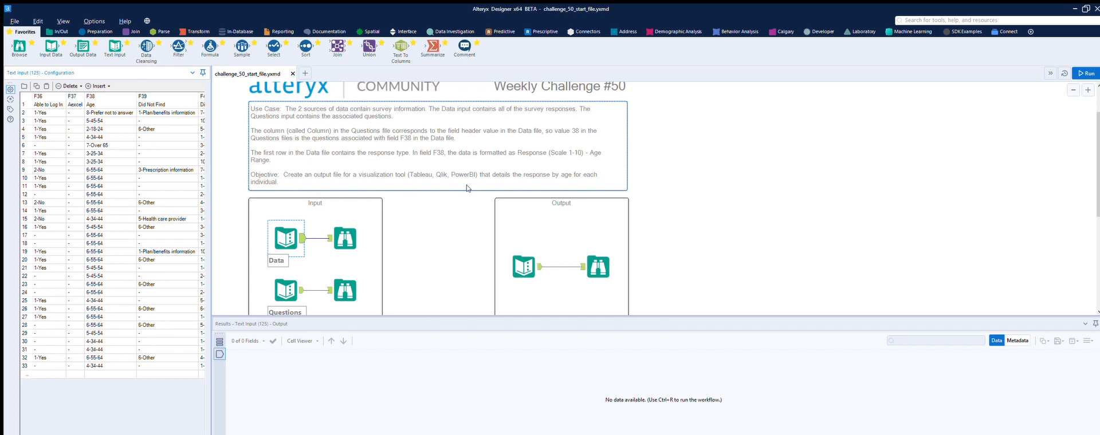
{"action": "scroll", "coordinate": [468, 188], "scroll_direction": "down", "scroll_amount": 1}
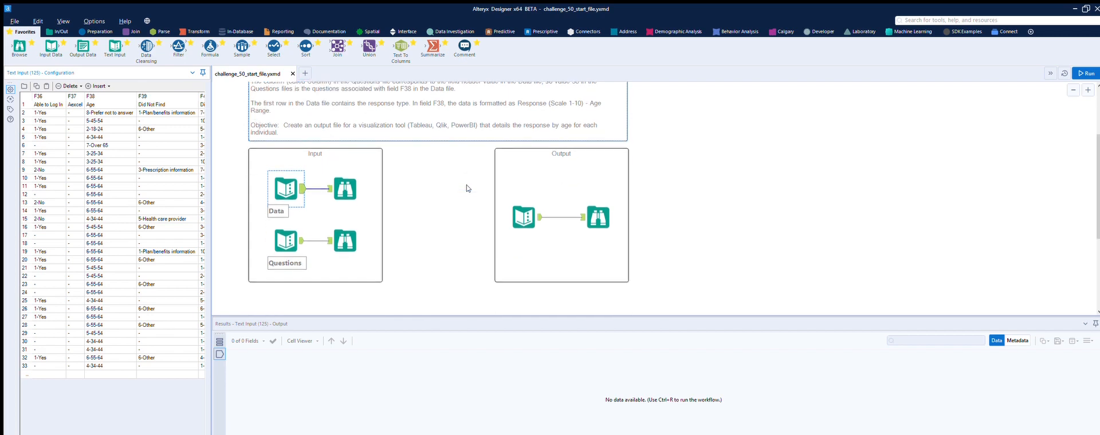
Examine the expected output's columns, from the respondent ID through the search-experience question to AgeValue.
{"action": "left_click", "coordinate": [524, 217]}
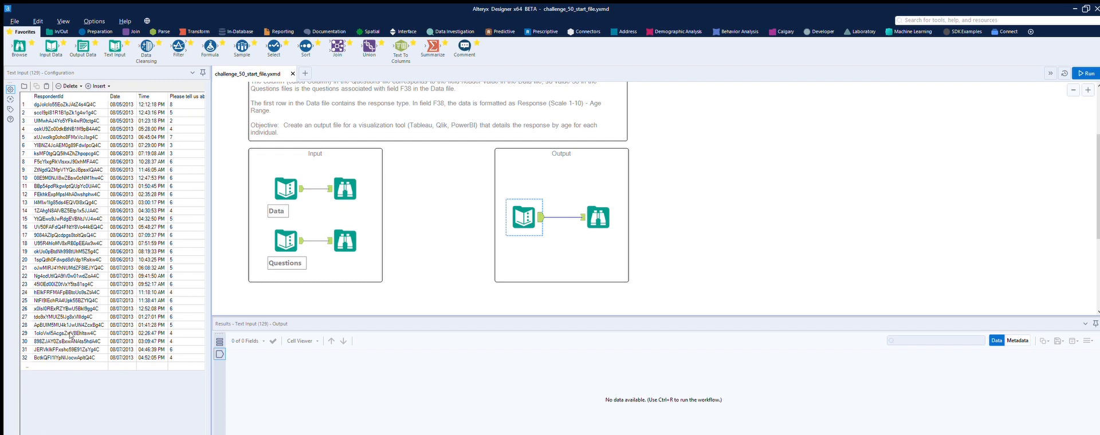
{"action": "left_click", "coordinate": [68, 427]}
{"action": "left_click_drag", "start_coordinate": [78, 431], "coordinate": [125, 433]}
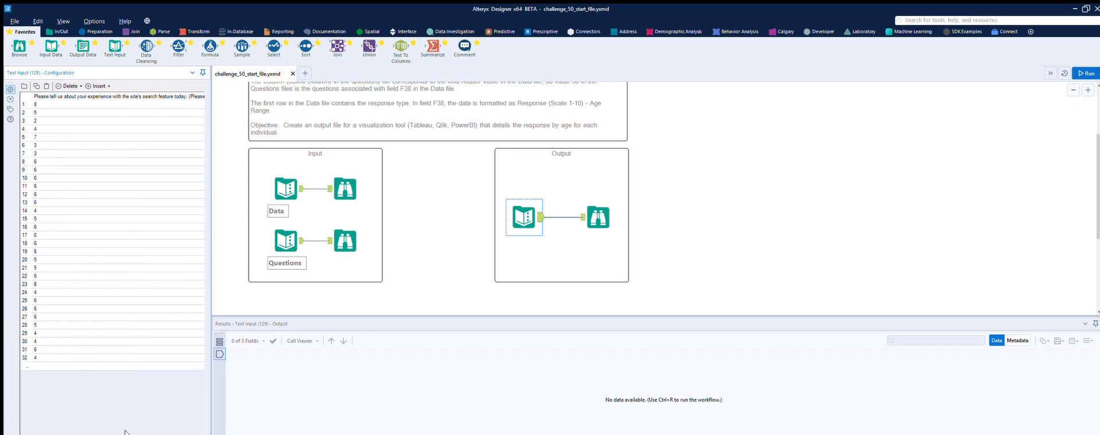
{"action": "left_click", "coordinate": [39, 104]}
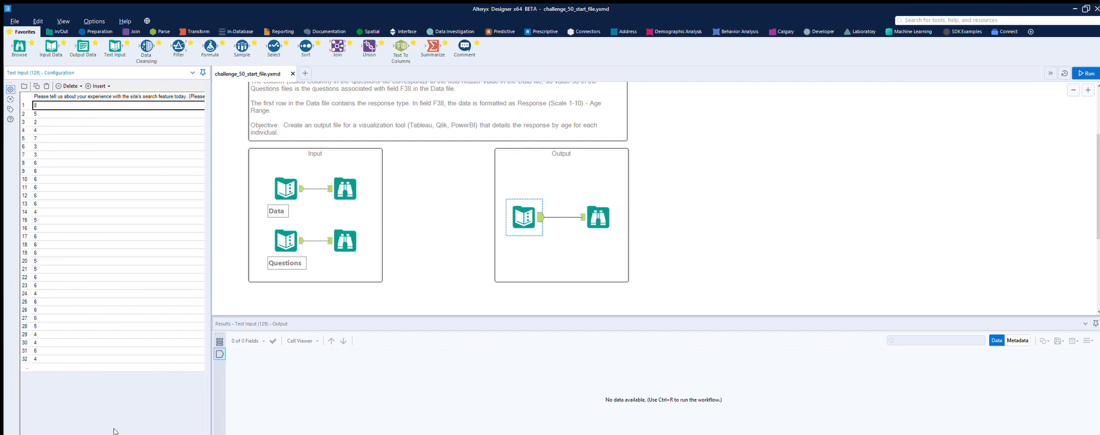
{"action": "left_click_drag", "start_coordinate": [115, 431], "coordinate": [144, 431]}
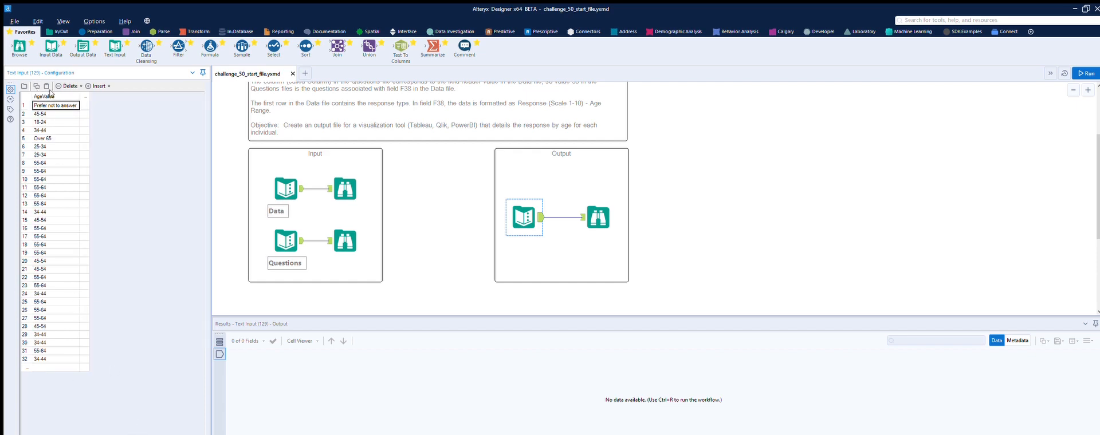
{"action": "left_click_drag", "start_coordinate": [162, 428], "coordinate": [148, 430]}
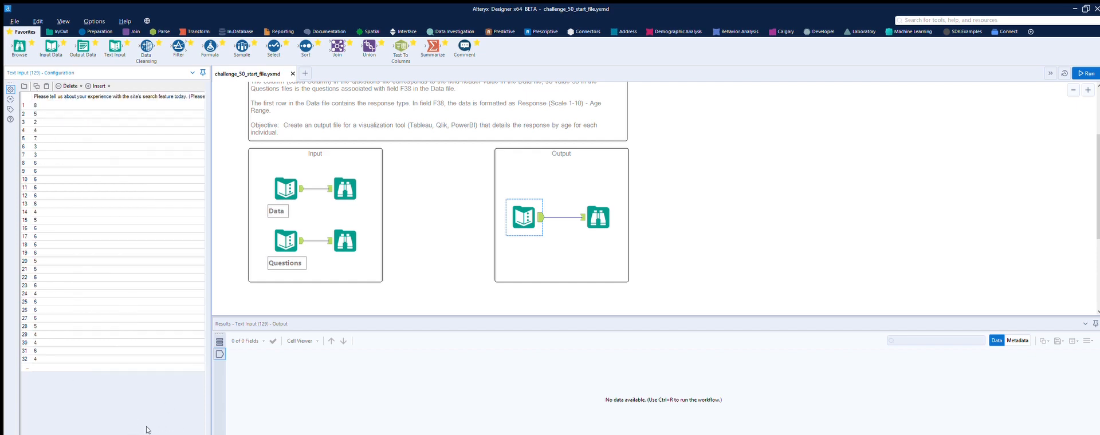
Compare the F38 field in the Data input with the Column numbers in the Questions input.
{"action": "left_click", "coordinate": [297, 175]}
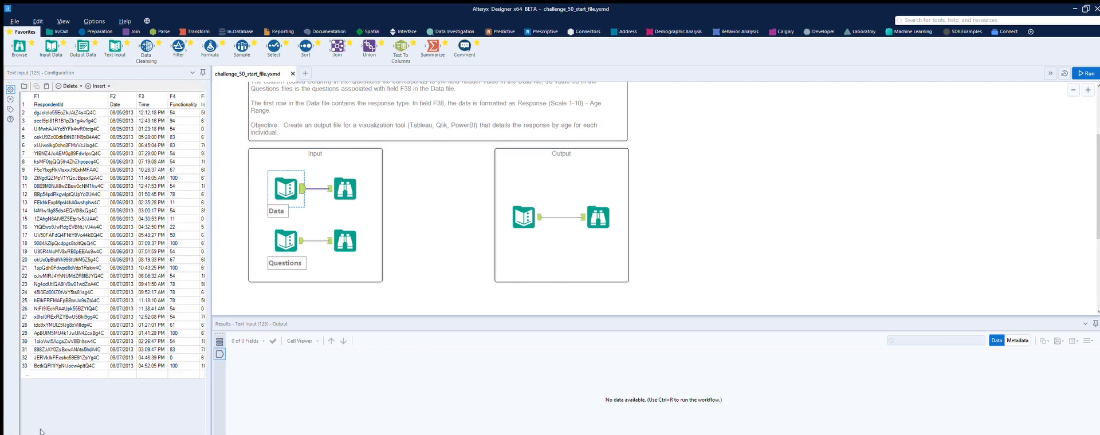
{"action": "left_click_drag", "start_coordinate": [31, 429], "coordinate": [91, 432]}
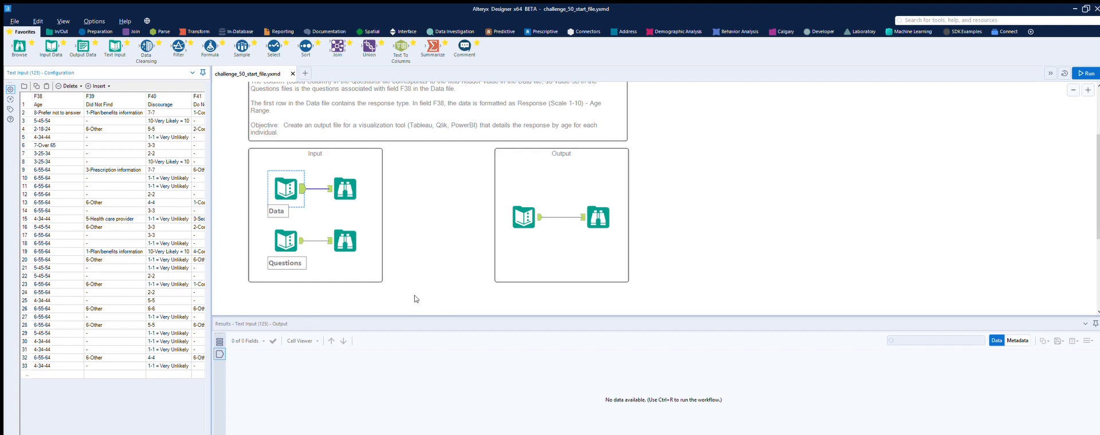
{"action": "left_click", "coordinate": [300, 228]}
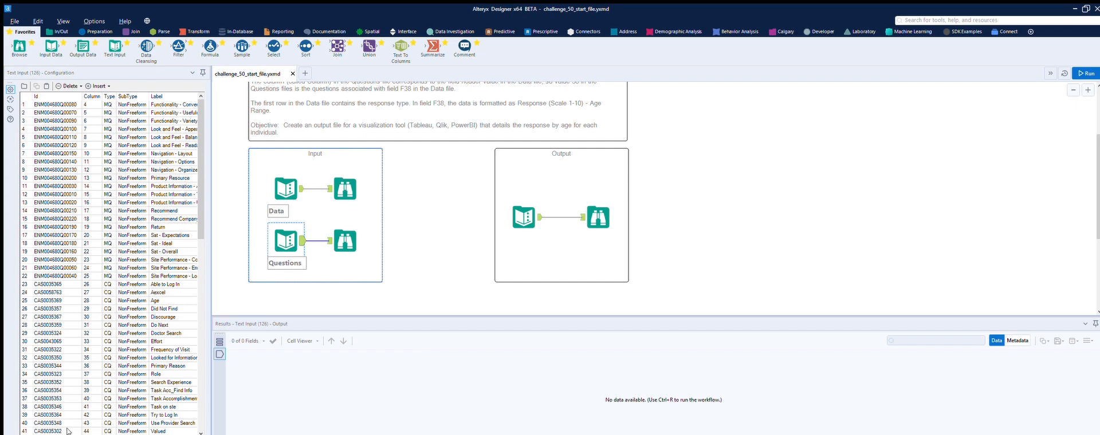
{"action": "scroll", "coordinate": [86, 378], "scroll_direction": "down", "scroll_amount": 1}
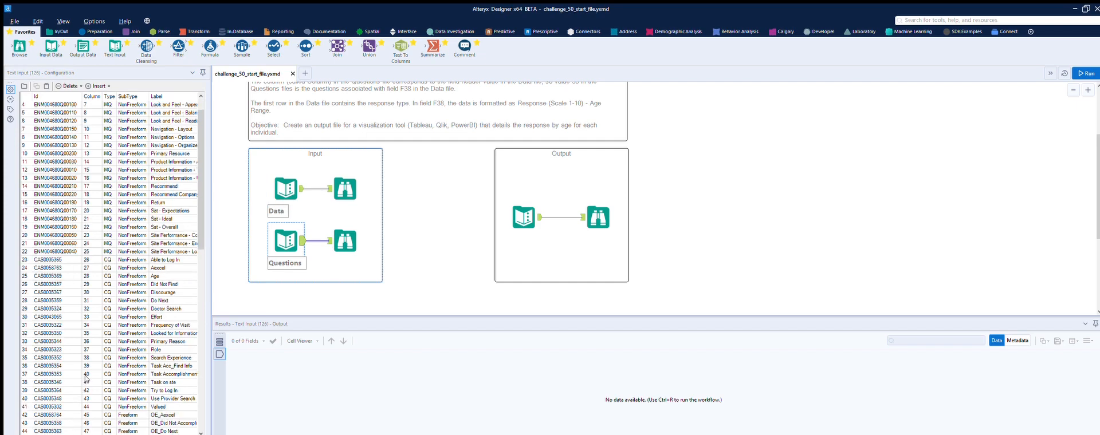
{"action": "scroll", "coordinate": [90, 350], "scroll_direction": "up", "scroll_amount": 1}
{"action": "left_click", "coordinate": [92, 358]}
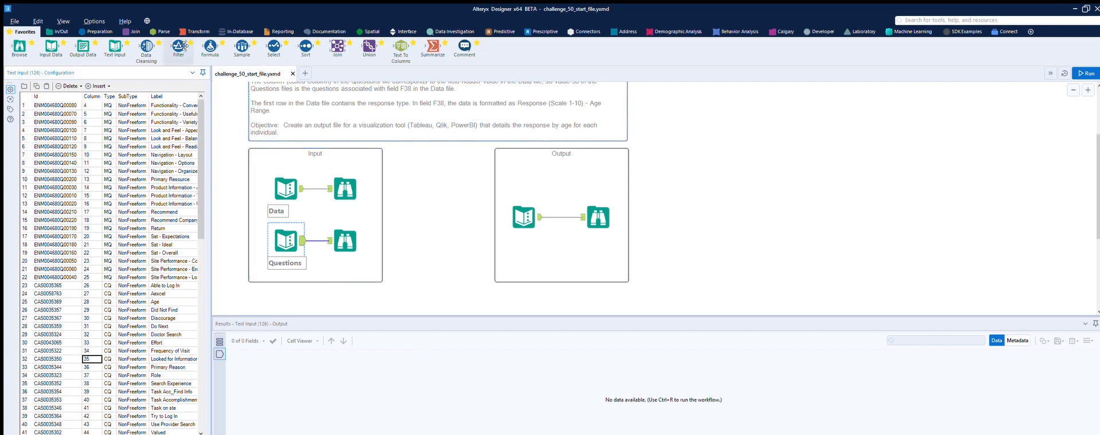
Filter the Questions input to records where Column = 38 and run the workflow.
{"action": "mouse_move", "coordinate": [178, 46]}
{"action": "left_mouse_down"}
{"action": "mouse_move", "coordinate": [361, 263]}
{"action": "mouse_move", "coordinate": [359, 309]}
{"action": "left_mouse_up"}
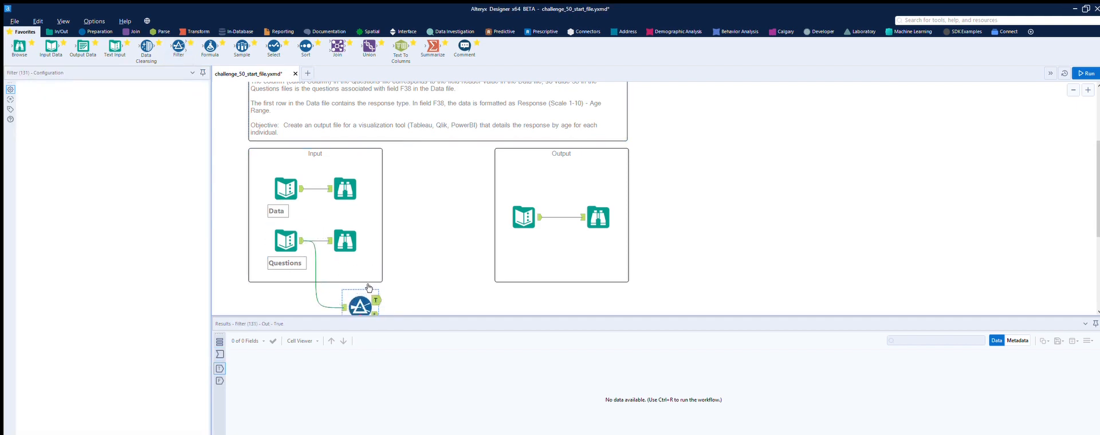
{"action": "scroll", "coordinate": [369, 288], "scroll_direction": "down", "scroll_amount": 3}
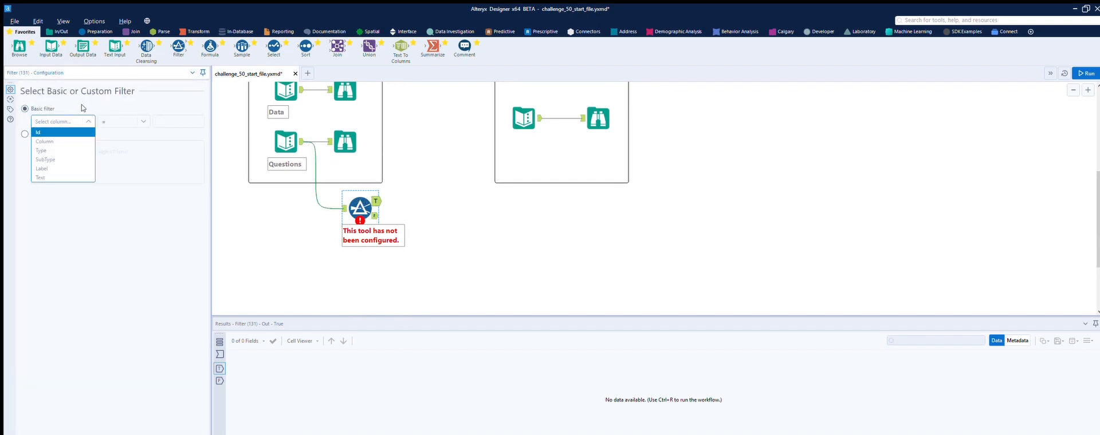
{"action": "left_click", "coordinate": [44, 141]}
{"action": "left_click", "coordinate": [181, 117]}
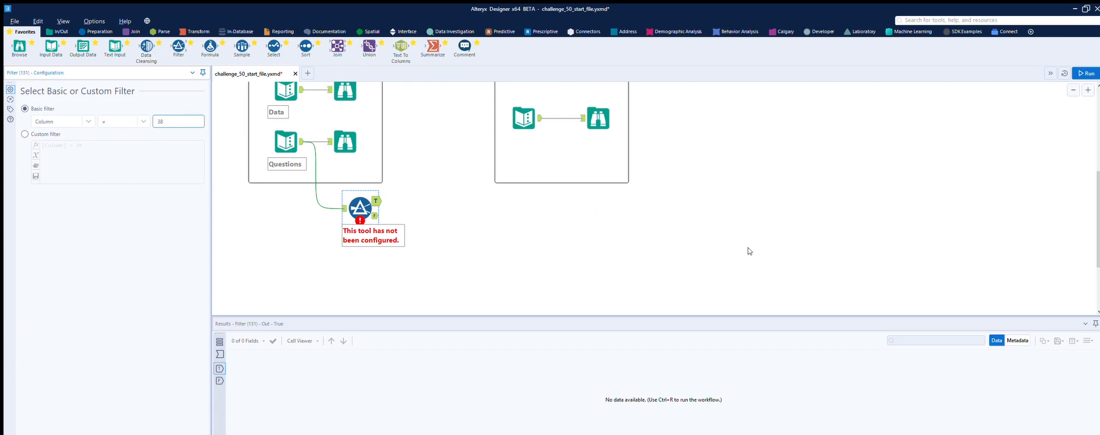
{"action": "left_click", "coordinate": [465, 156]}
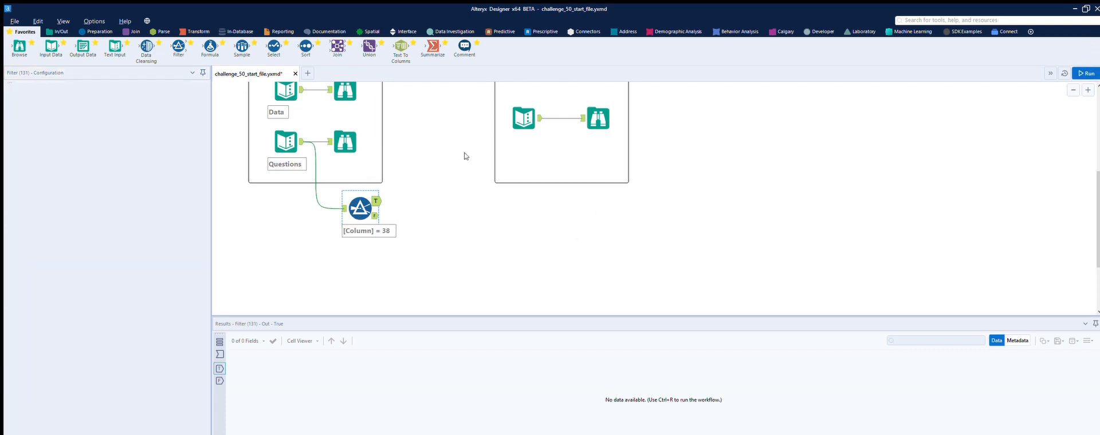
{"action": "key", "text": "ctrl+r"}
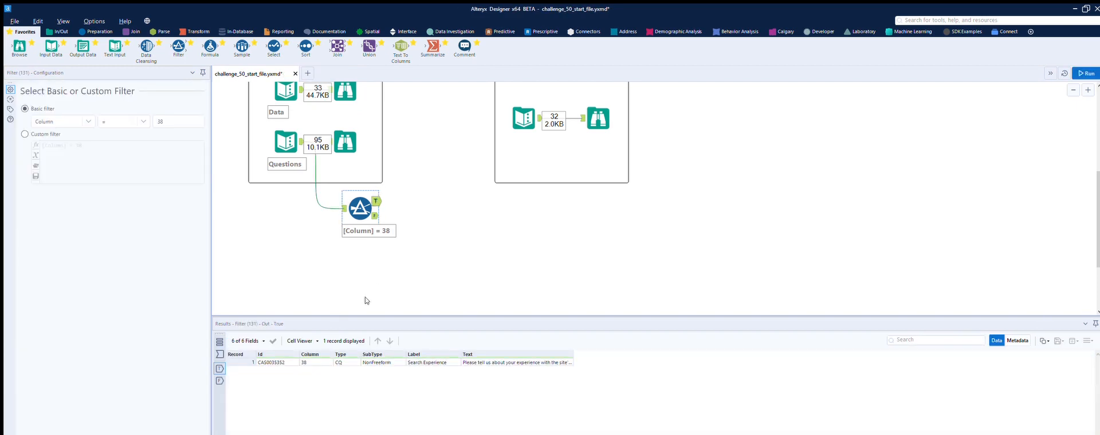
Compare the full question text in the filter results with the question header in the expected output.
{"action": "left_click", "coordinate": [492, 350]}
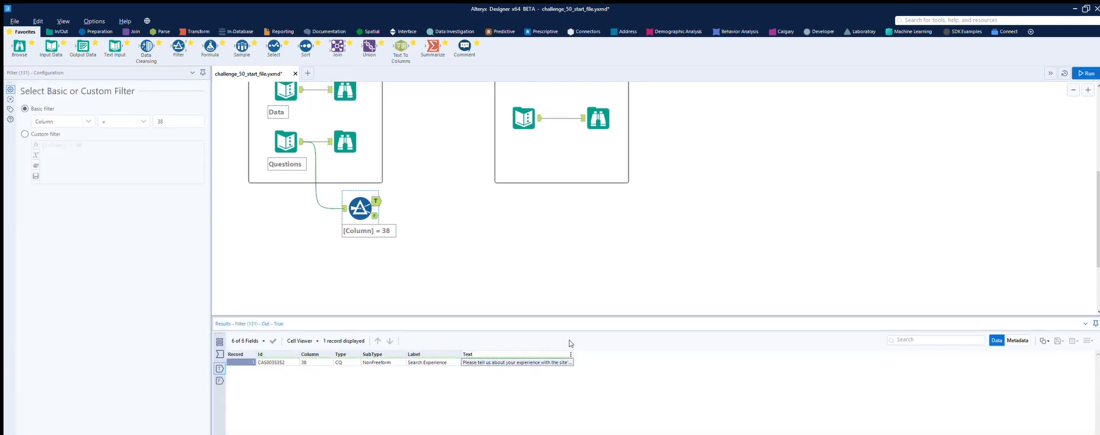
{"action": "left_click_drag", "start_coordinate": [616, 345], "coordinate": [689, 347]}
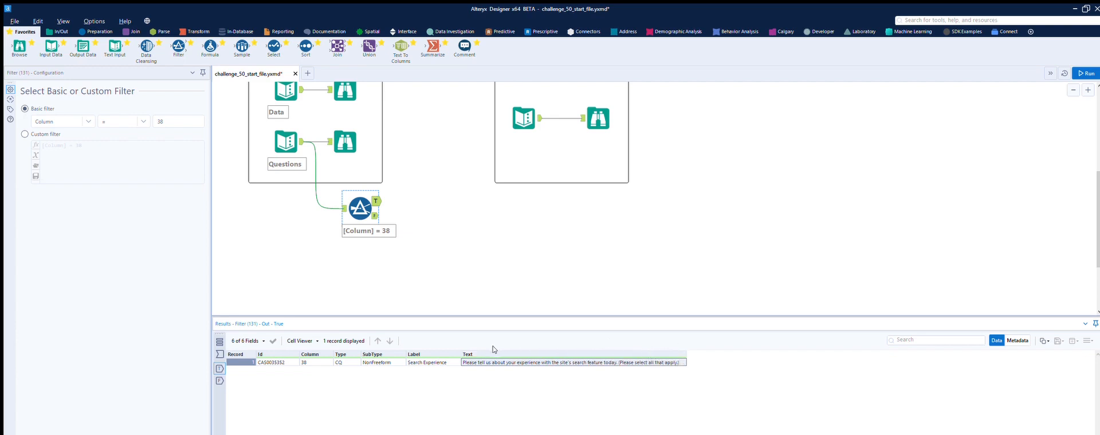
{"action": "left_click", "coordinate": [534, 109]}
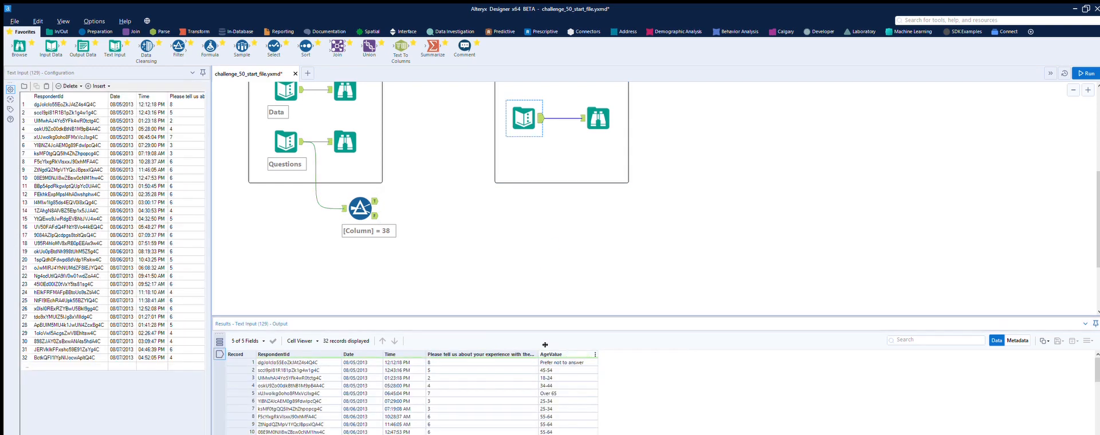
{"action": "left_click_drag", "start_coordinate": [545, 345], "coordinate": [646, 346]}
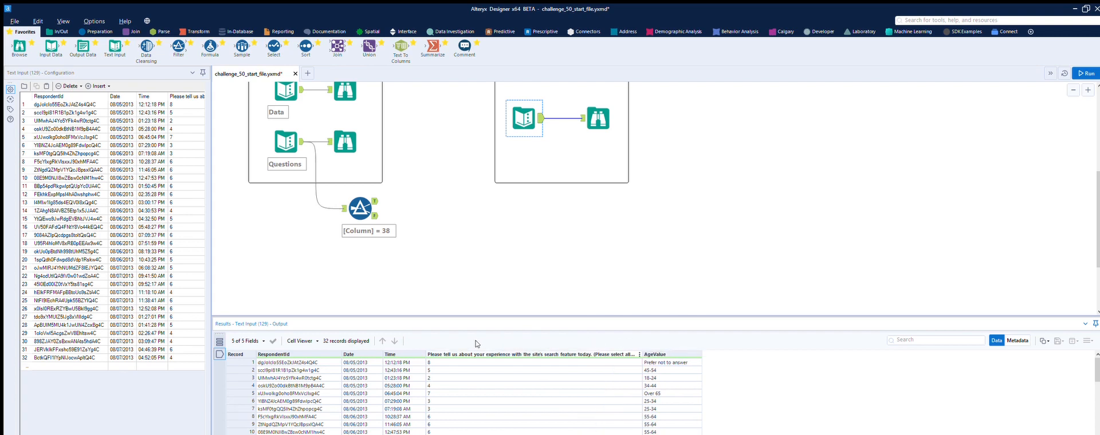
{"action": "left_click", "coordinate": [377, 229]}
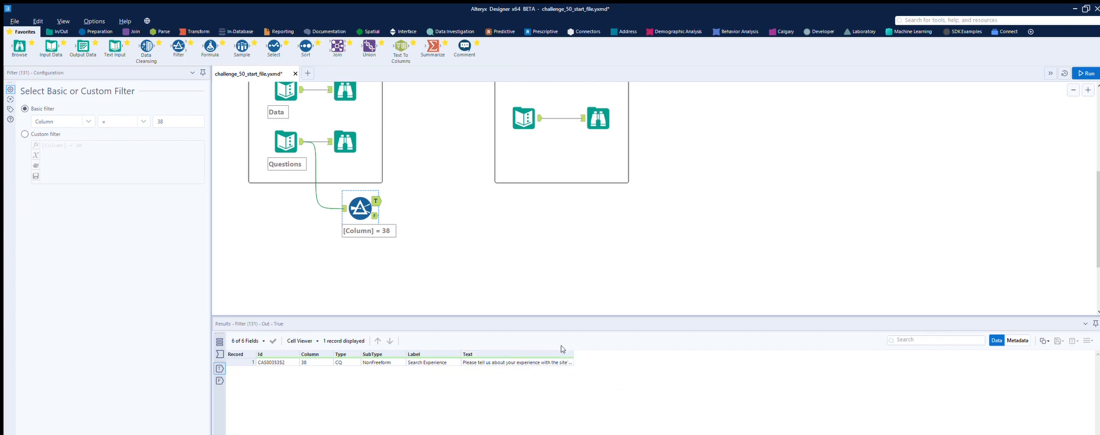
{"action": "left_click", "coordinate": [522, 109]}
Add a Select tool to the filter's True output, excluding Id, Column, Type, SubType and Label, and run the workflow to check its results.
{"action": "left_click_drag", "start_coordinate": [274, 47], "coordinate": [427, 201]}
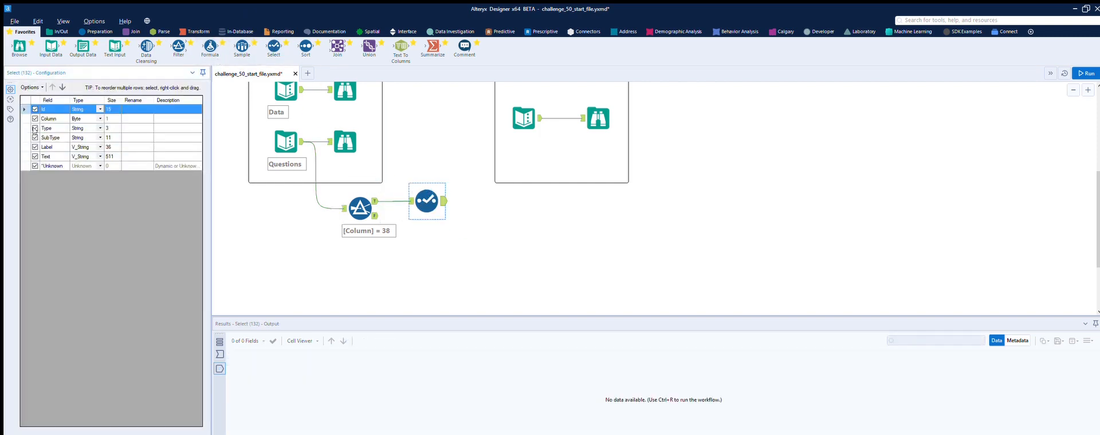
{"action": "left_click", "coordinate": [35, 109]}
{"action": "left_click", "coordinate": [35, 119]}
{"action": "left_click", "coordinate": [35, 128]}
{"action": "left_click", "coordinate": [34, 138]}
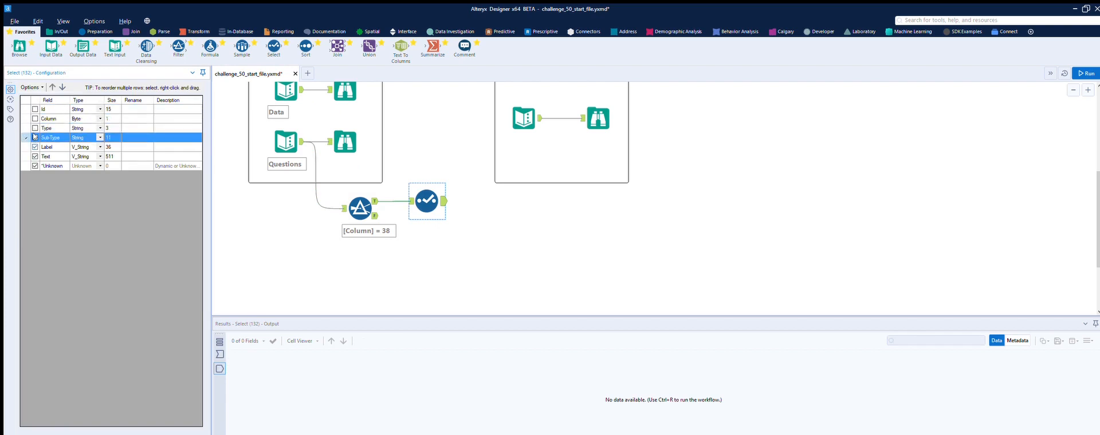
{"action": "left_click", "coordinate": [33, 144]}
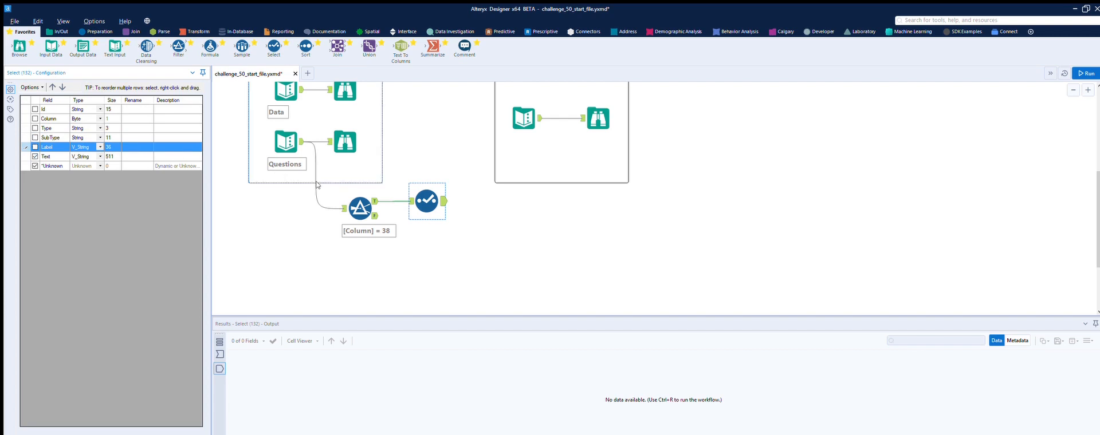
{"action": "left_click", "coordinate": [533, 175]}
{"action": "key", "text": "ctrl+r"}
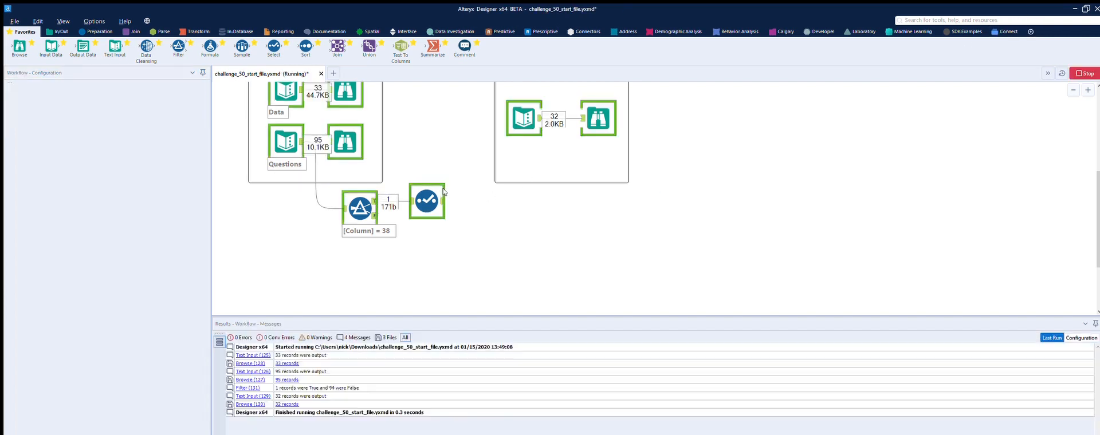
{"action": "left_click", "coordinate": [444, 190]}
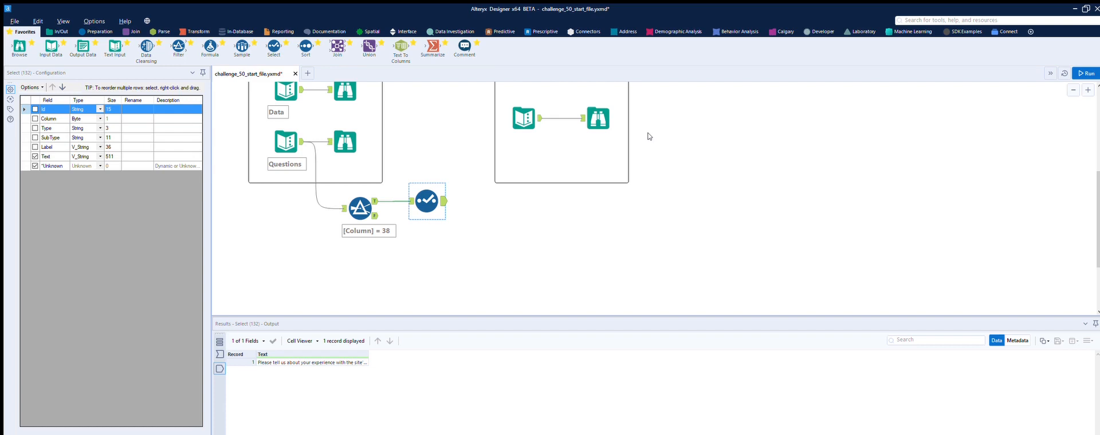
Connect a Dynamic Rename tool after the Select tool, with Text selected and the mode Take Field Names from First Row of Data.
{"action": "left_click", "coordinate": [820, 32]}
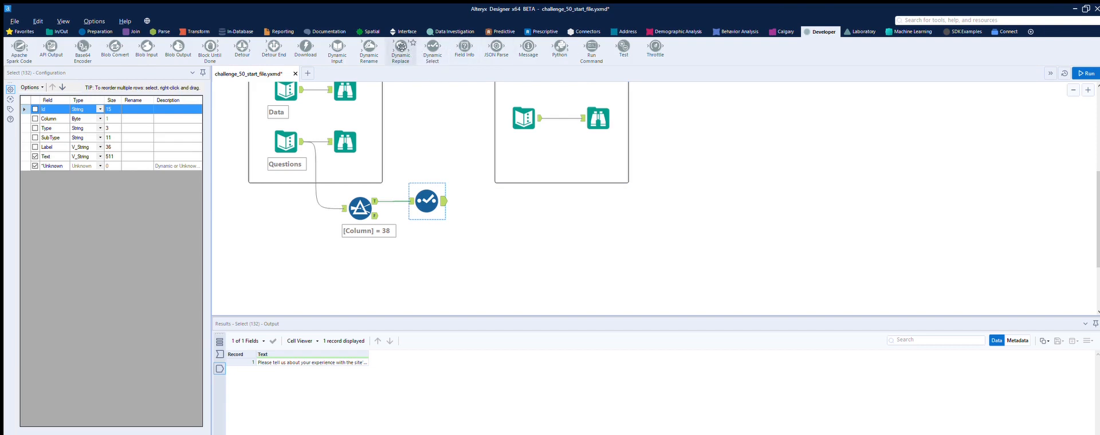
{"action": "left_click_drag", "start_coordinate": [369, 48], "coordinate": [502, 208]}
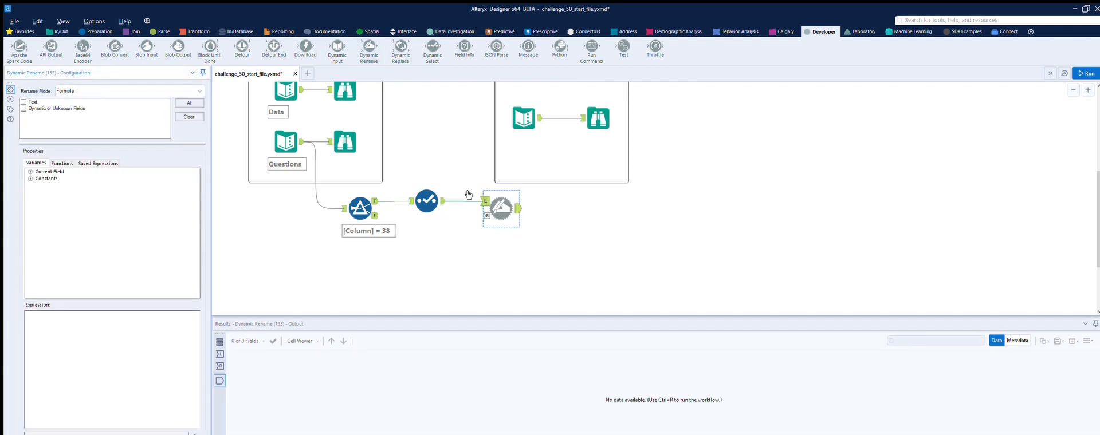
{"action": "left_click", "coordinate": [23, 102]}
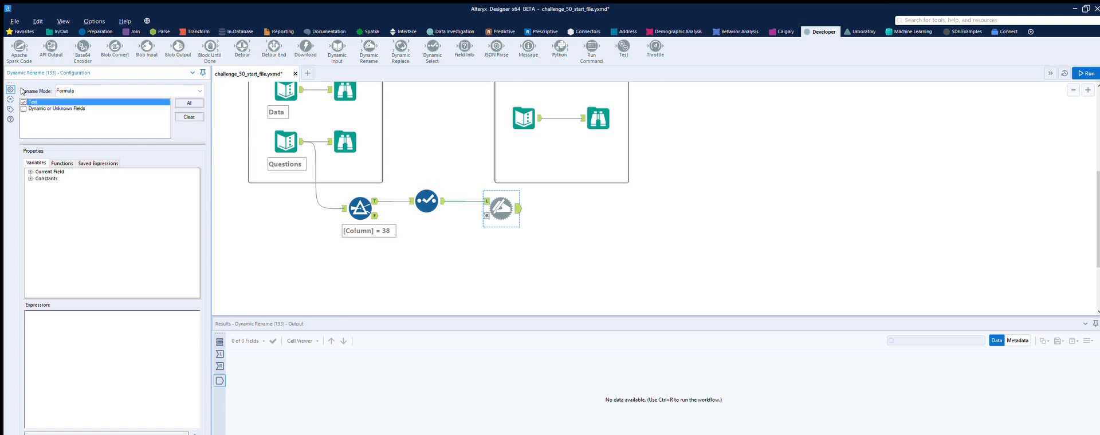
{"action": "left_click", "coordinate": [92, 91]}
{"action": "left_click", "coordinate": [94, 110]}
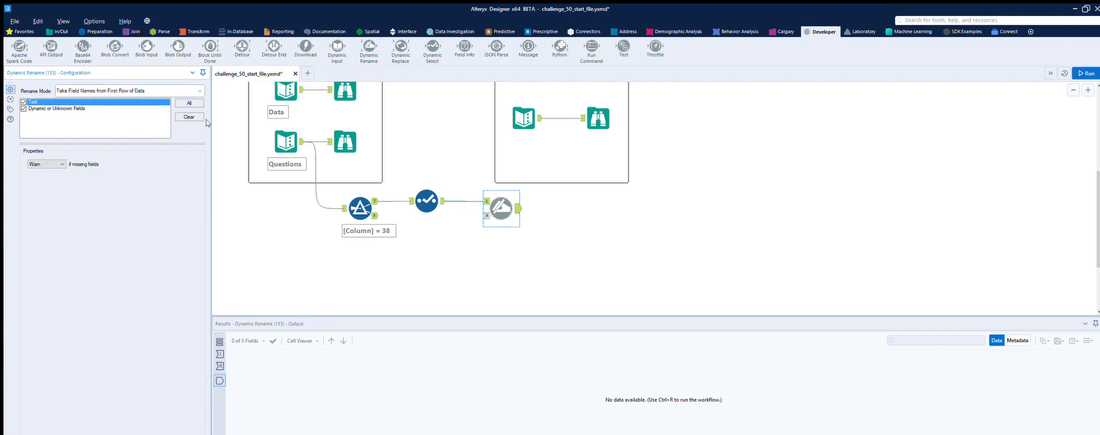
Run the workflow and add an Append Fields tool with the Data input as target and the Dynamic Rename output as source.
{"action": "left_click", "coordinate": [1084, 73]}
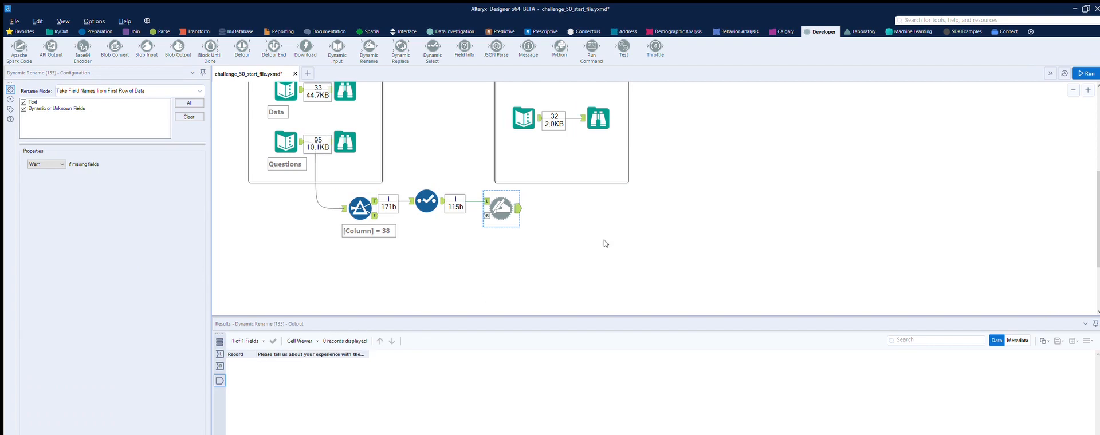
{"action": "scroll", "coordinate": [600, 245], "scroll_direction": "up", "scroll_amount": 1}
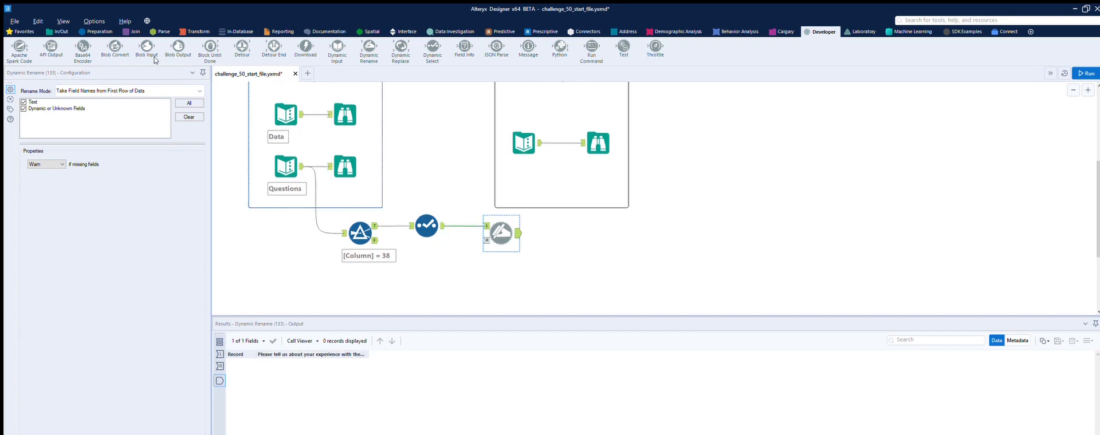
{"action": "left_click", "coordinate": [133, 31]}
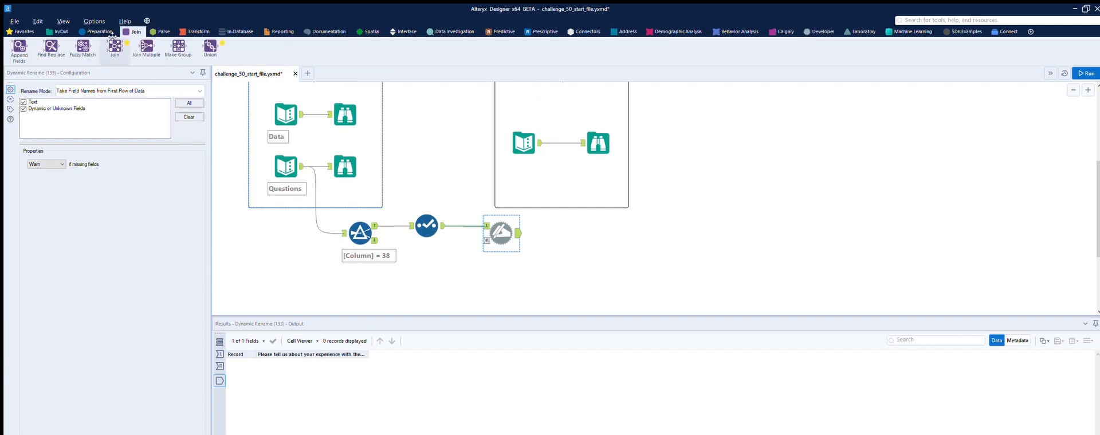
{"action": "left_click_drag", "start_coordinate": [51, 47], "coordinate": [593, 229]}
{"action": "left_click_drag", "start_coordinate": [302, 114], "coordinate": [575, 218]}
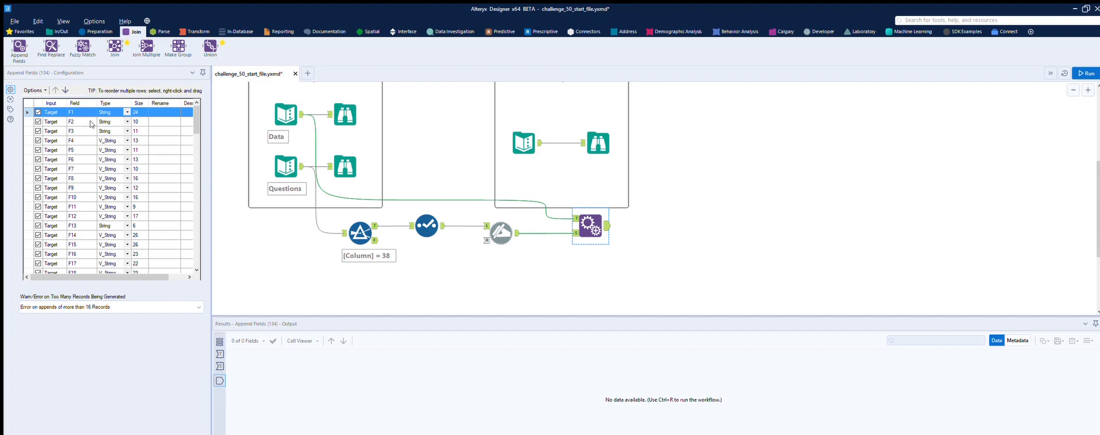
{"action": "left_click", "coordinate": [573, 217]}
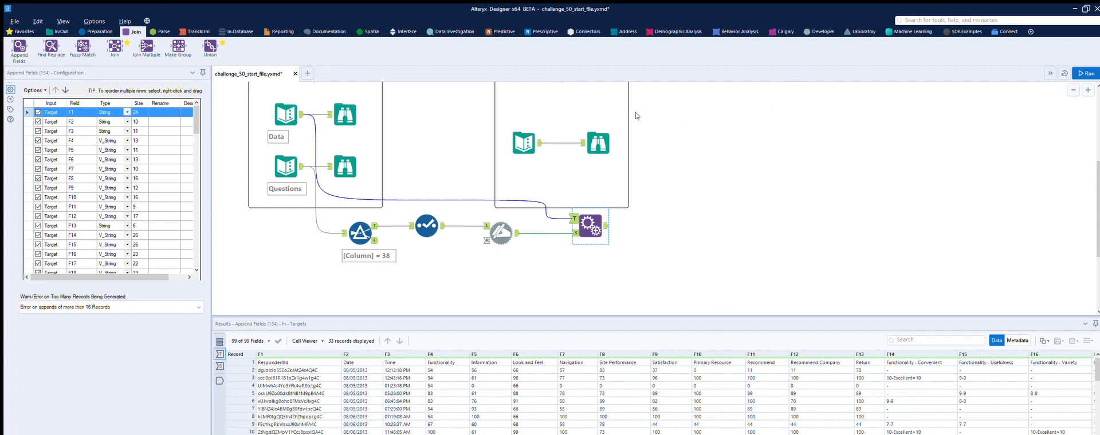
Duplicate the Dynamic Rename tool and insert the copy on the connection between the Data input and Append Fields.
{"action": "left_click", "coordinate": [500, 231]}
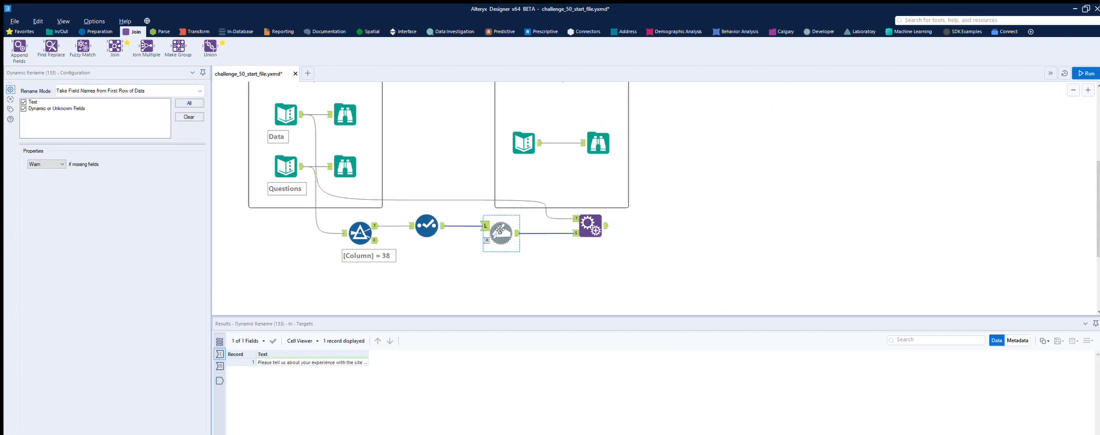
{"action": "key", "text": "ctrl+c"}
{"action": "key", "text": "ctrl+v"}
{"action": "left_click_drag", "start_coordinate": [525, 248], "coordinate": [484, 198]}
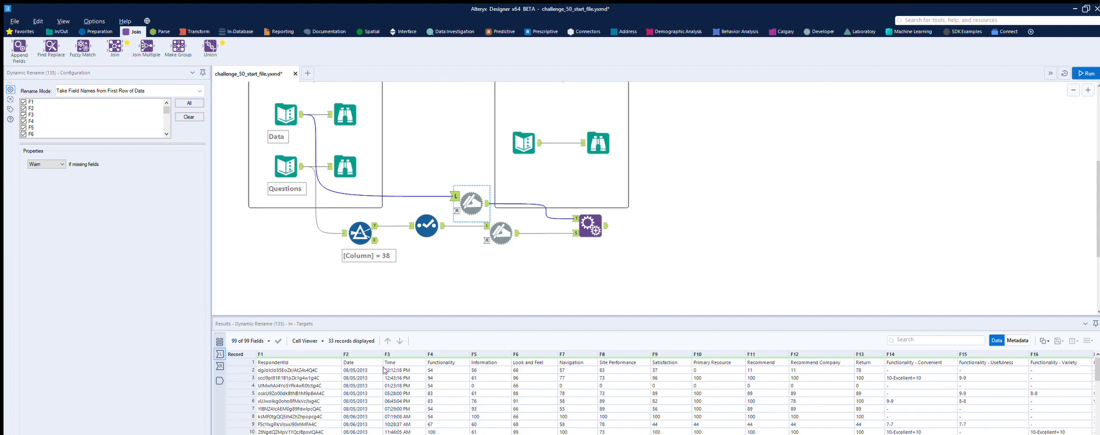
Insert a Select tool before the Data branch's Dynamic Rename, keeping only F1, F2 and F38, and run the workflow to check the Append Fields output.
{"action": "left_click", "coordinate": [99, 32]}
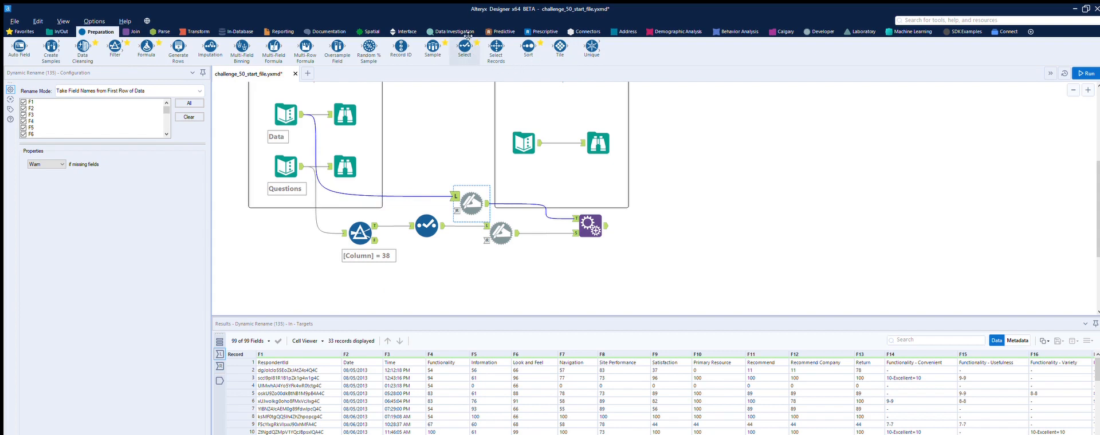
{"action": "left_click_drag", "start_coordinate": [468, 36], "coordinate": [422, 199]}
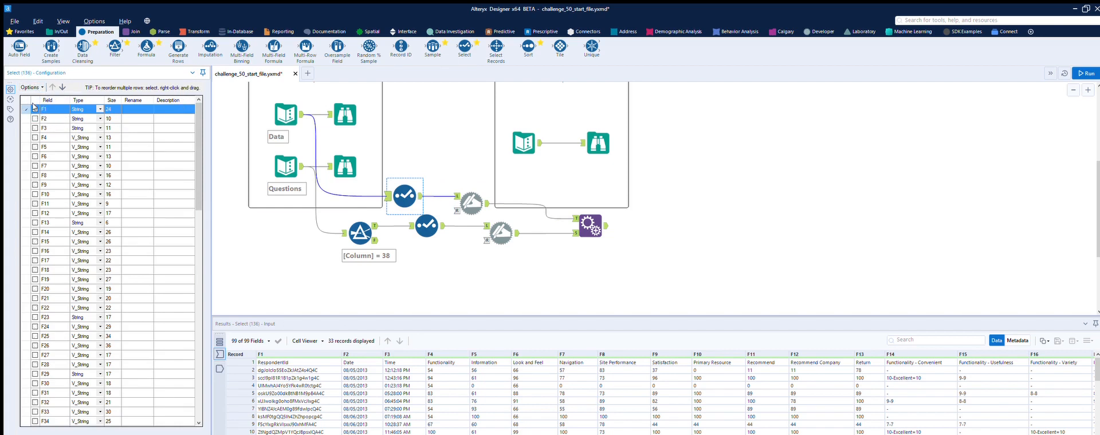
{"action": "left_click", "coordinate": [197, 214]}
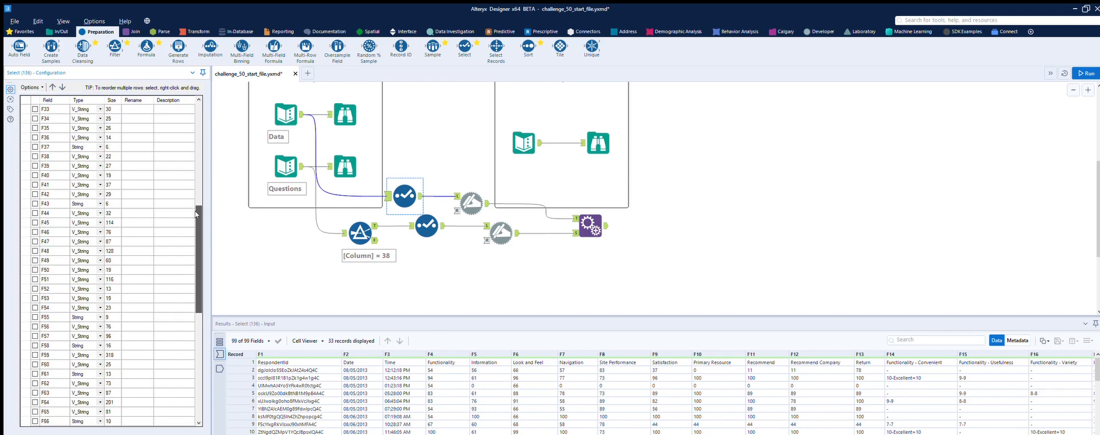
{"action": "scroll", "coordinate": [196, 215], "scroll_direction": "down", "scroll_amount": 3}
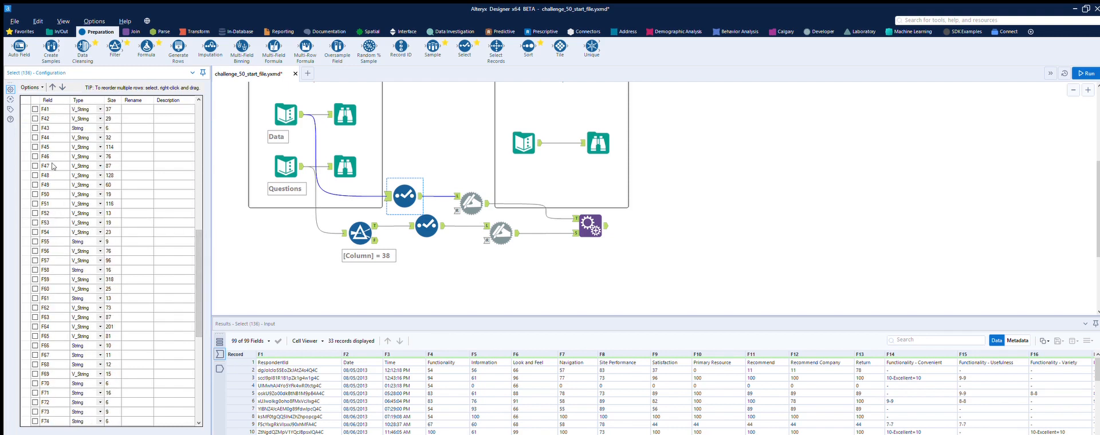
{"action": "scroll", "coordinate": [60, 182], "scroll_direction": "up", "scroll_amount": 1}
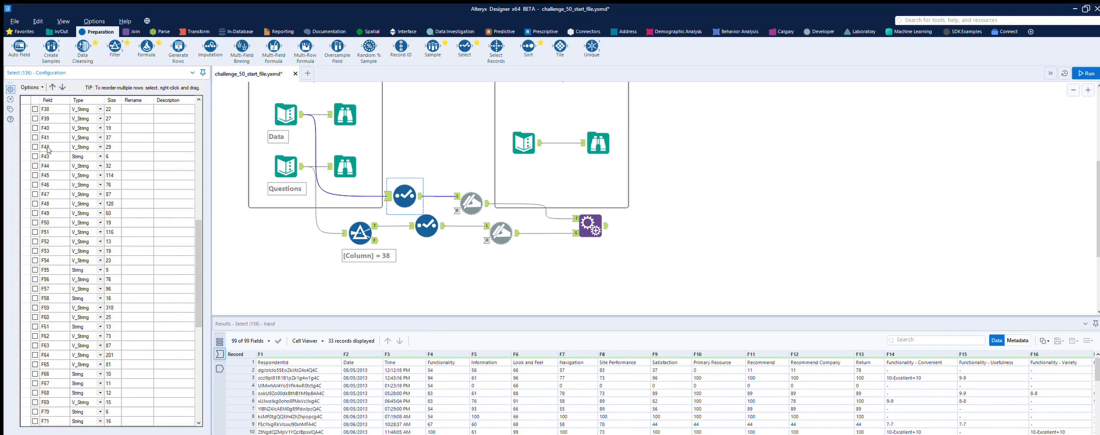
{"action": "left_click", "coordinate": [35, 109]}
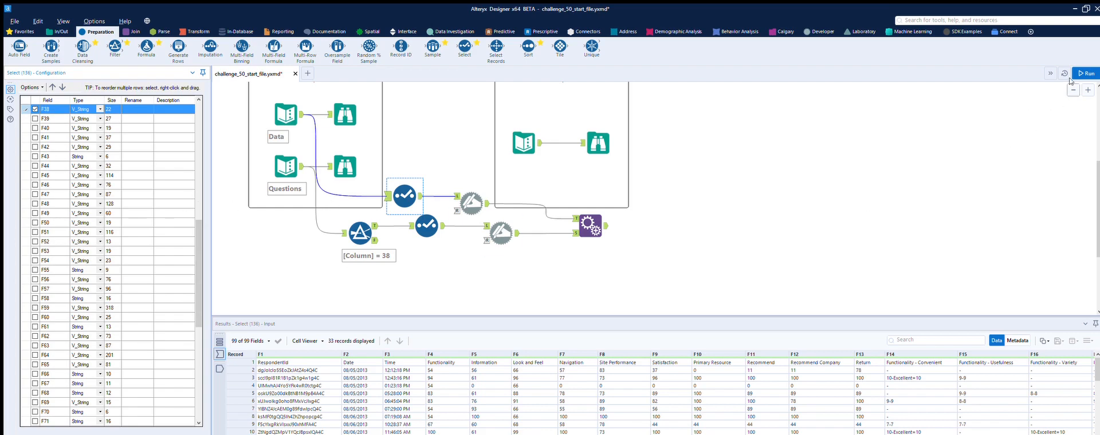
{"action": "left_click", "coordinate": [1086, 73]}
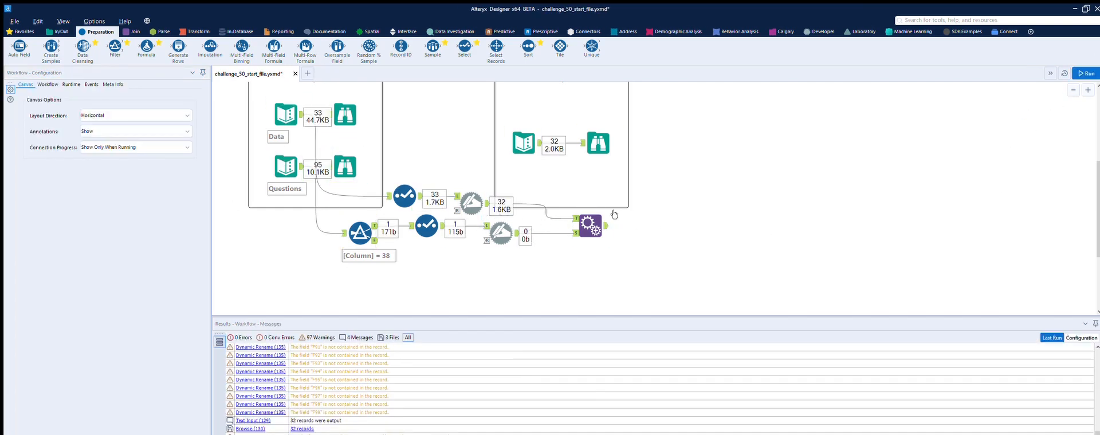
{"action": "left_click", "coordinate": [590, 226]}
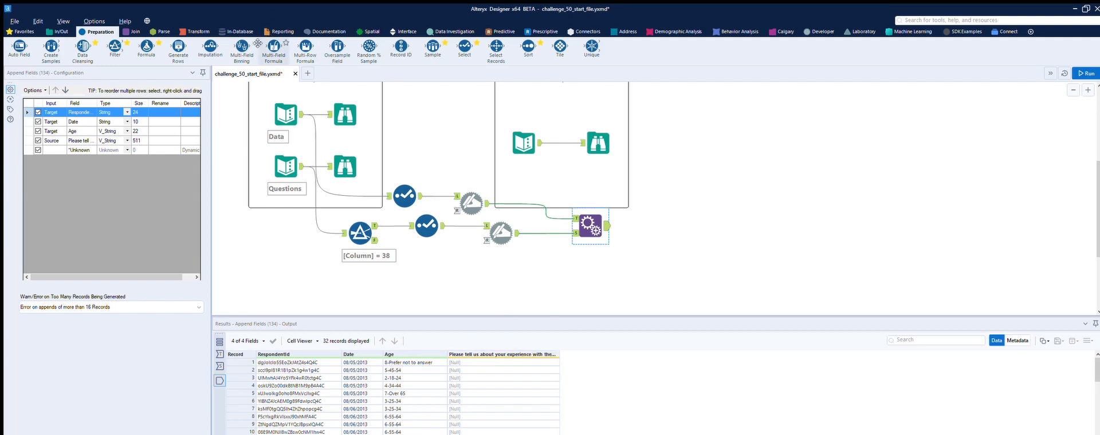
Add a Formula tool after Append Fields that sets the question column to [Age], and run the workflow.
{"action": "left_click_drag", "start_coordinate": [147, 46], "coordinate": [671, 229]}
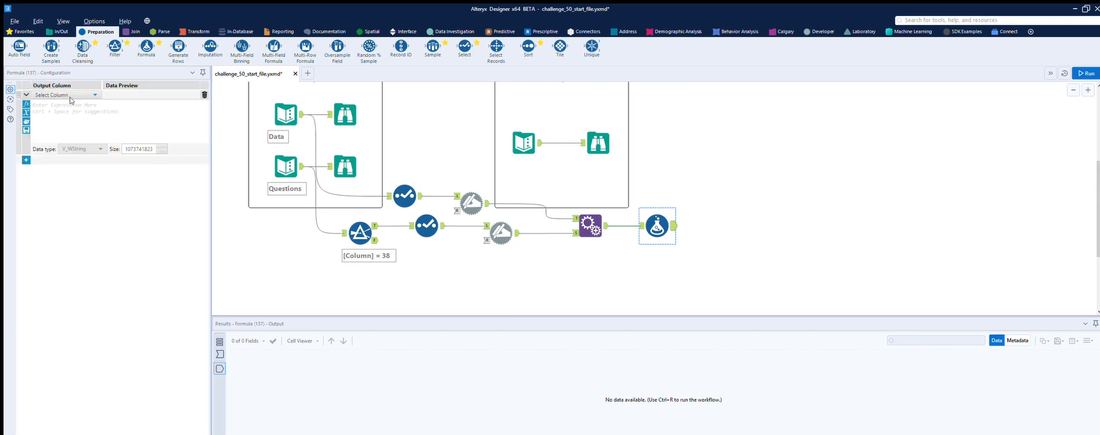
{"action": "left_click", "coordinate": [63, 94]}
{"action": "left_click", "coordinate": [60, 147]}
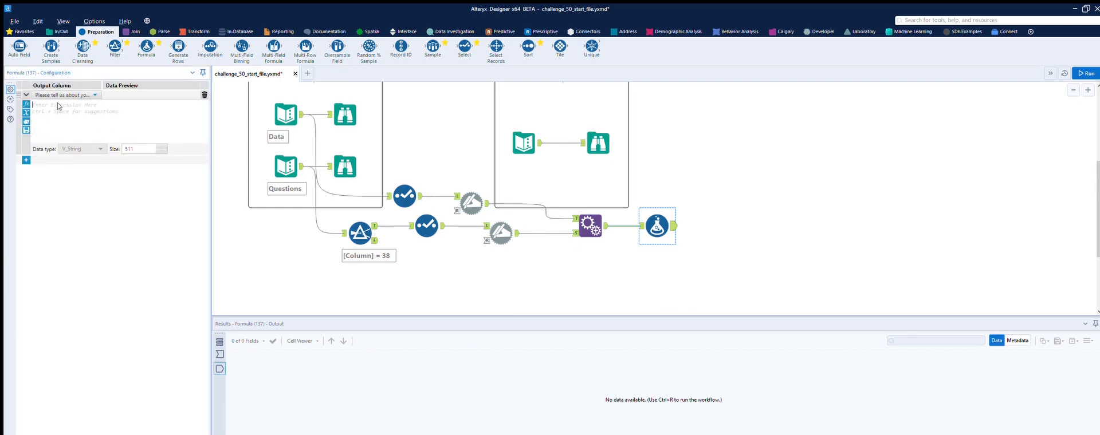
{"action": "left_click", "coordinate": [58, 106]}
{"action": "type", "text": "[a"}
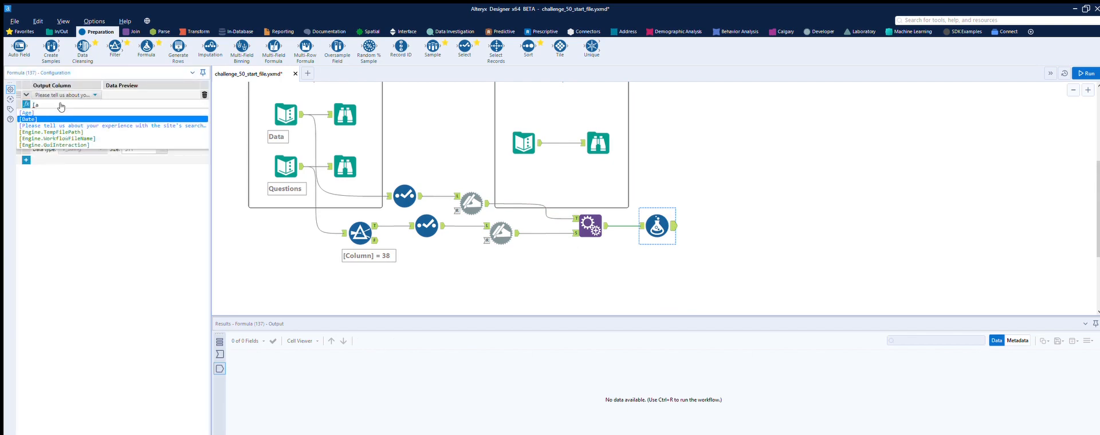
{"action": "key", "text": "Up"}
{"action": "key", "text": "Return"}
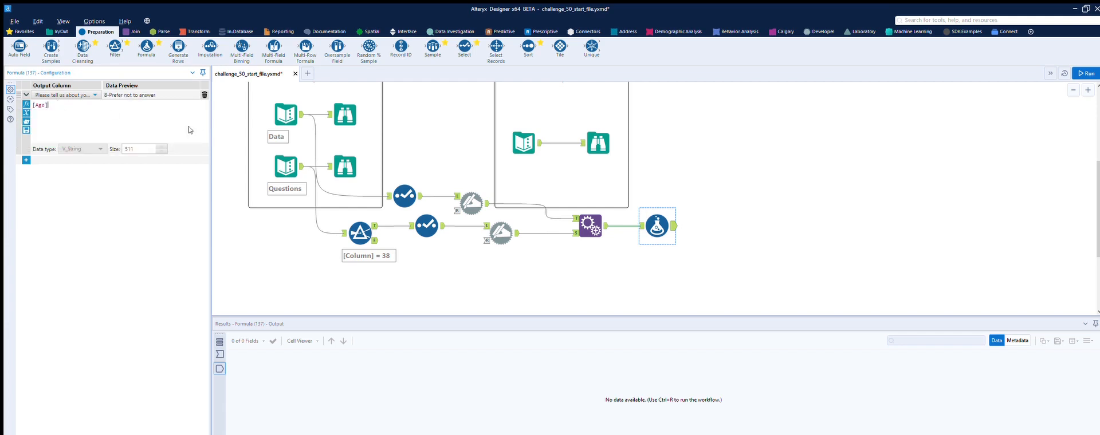
{"action": "left_click", "coordinate": [1086, 73]}
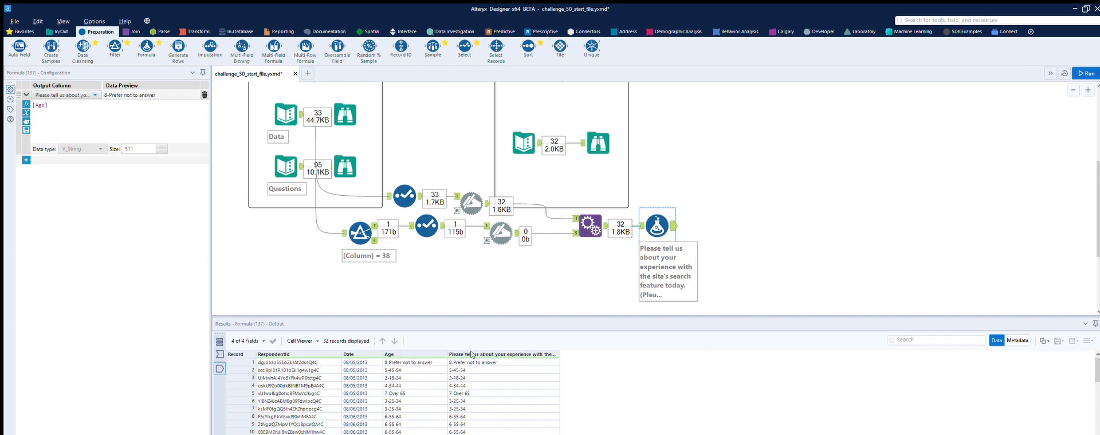
Include F3 in the Data branch's Select tool, rerun the workflow and compare the Formula output with the expected output.
{"action": "left_click", "coordinate": [541, 143]}
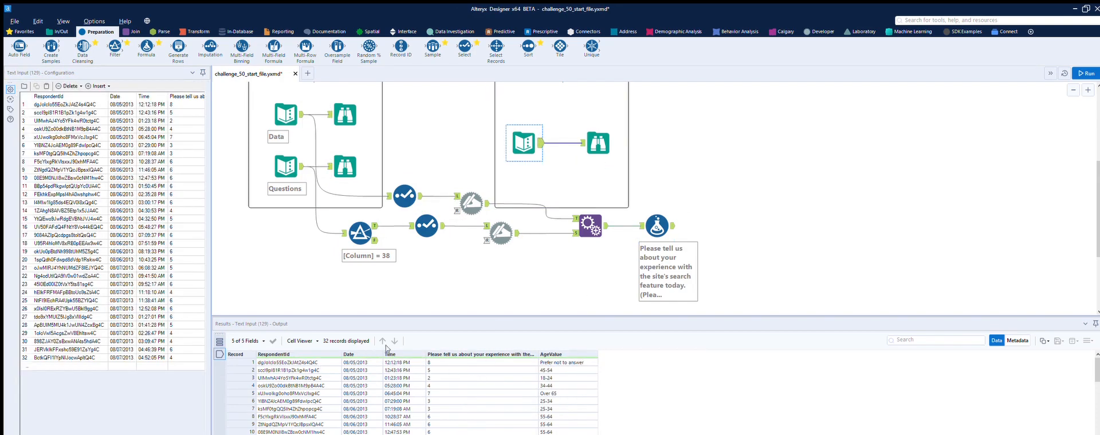
{"action": "left_click", "coordinate": [606, 212]}
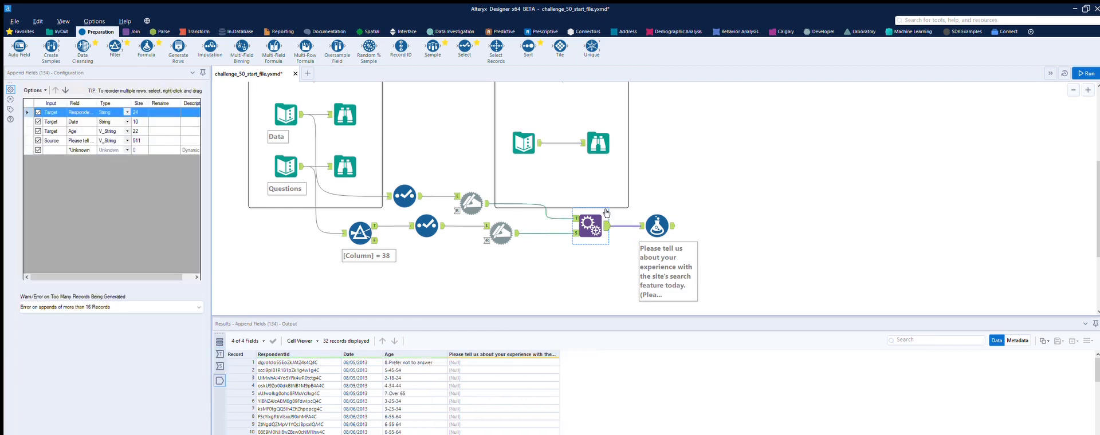
{"action": "left_click", "coordinate": [418, 192]}
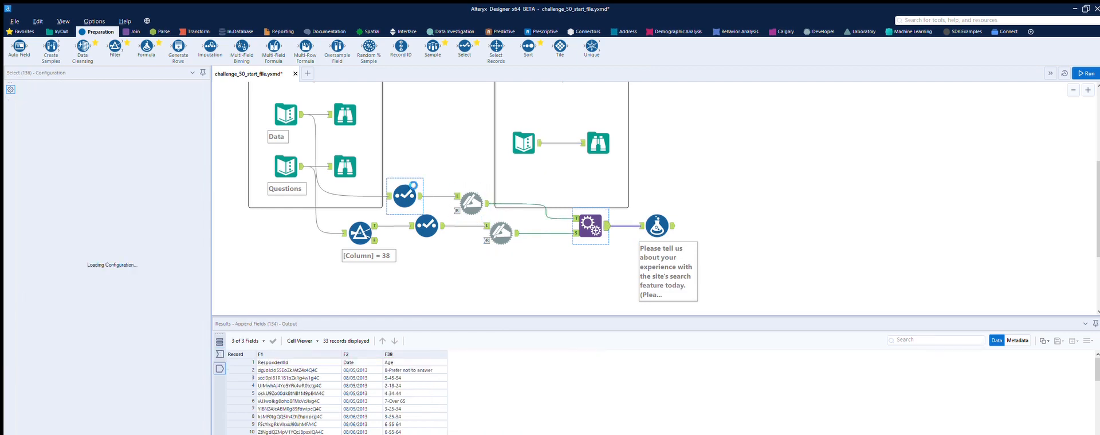
{"action": "left_click", "coordinate": [35, 127]}
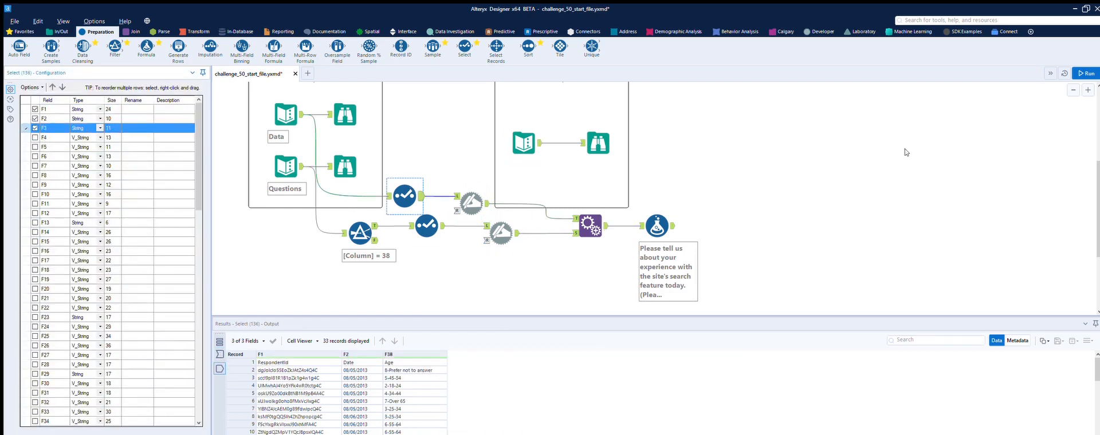
{"action": "left_click", "coordinate": [1086, 74]}
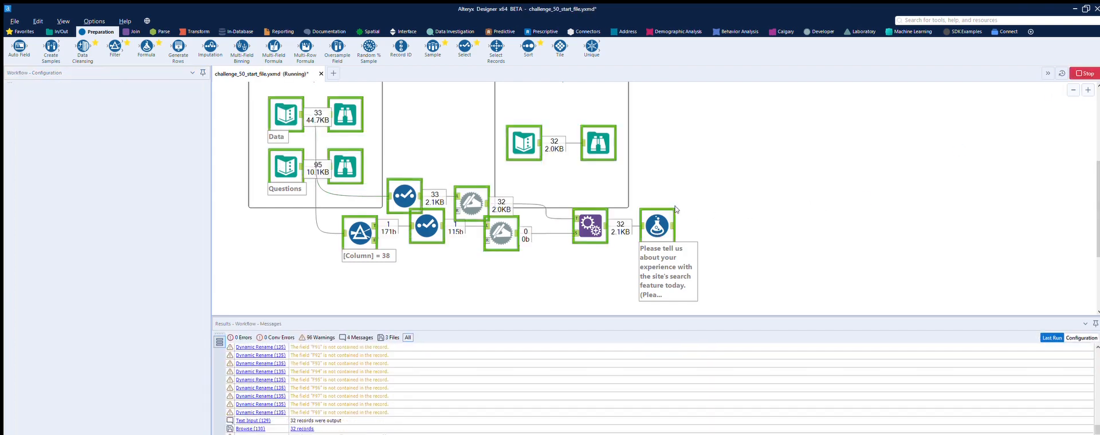
{"action": "left_click", "coordinate": [659, 224]}
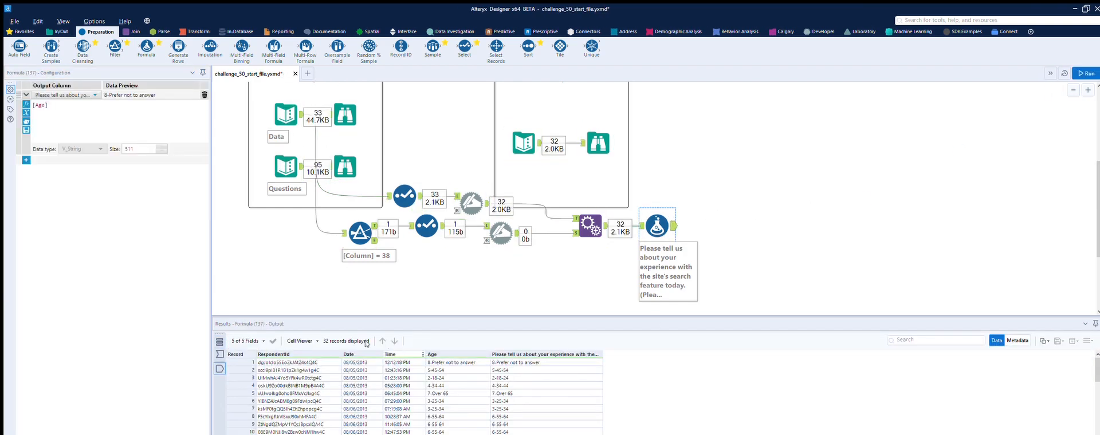
{"action": "left_click", "coordinate": [602, 137]}
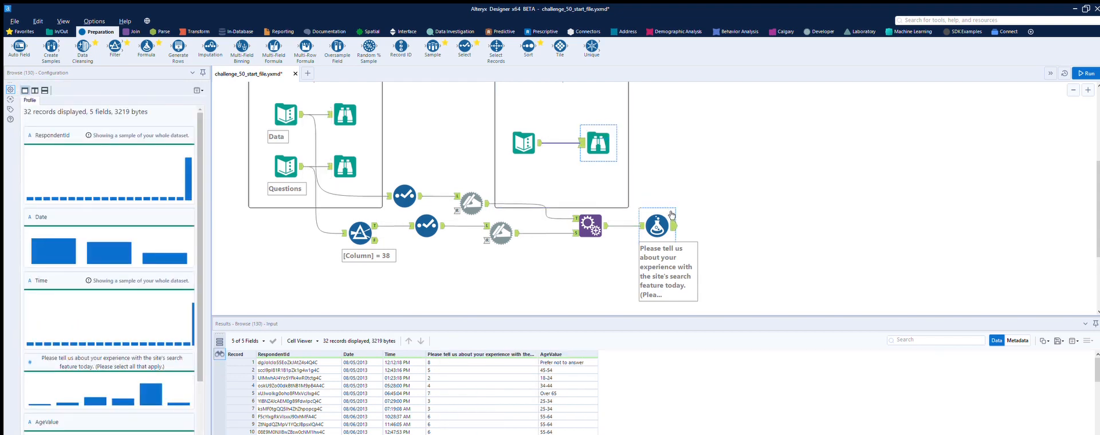
{"action": "left_click", "coordinate": [672, 215]}
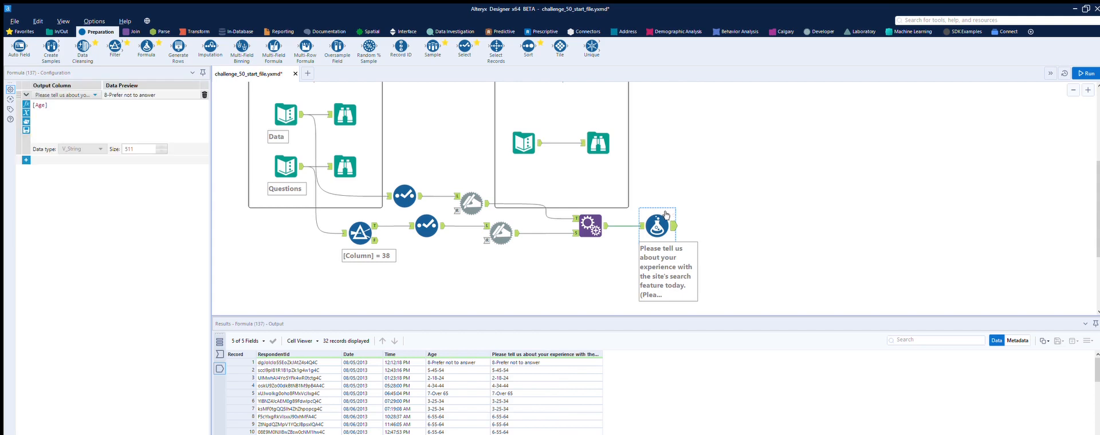
Add a Text To Columns tool after the Formula, splitting the question column into 2 columns at "-", then run and compare with the expected output.
{"action": "left_click", "coordinate": [161, 32]}
{"action": "left_click_drag", "start_coordinate": [83, 47], "coordinate": [756, 226]}
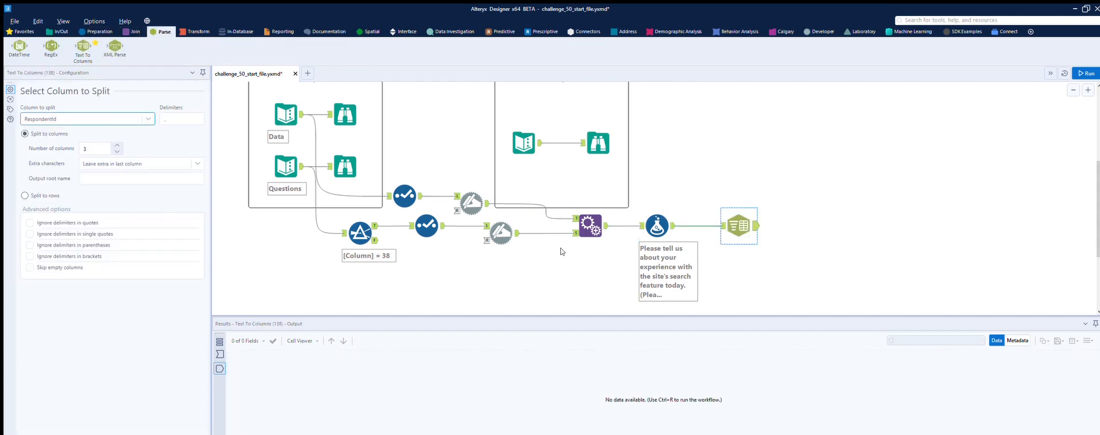
{"action": "left_click", "coordinate": [146, 118]}
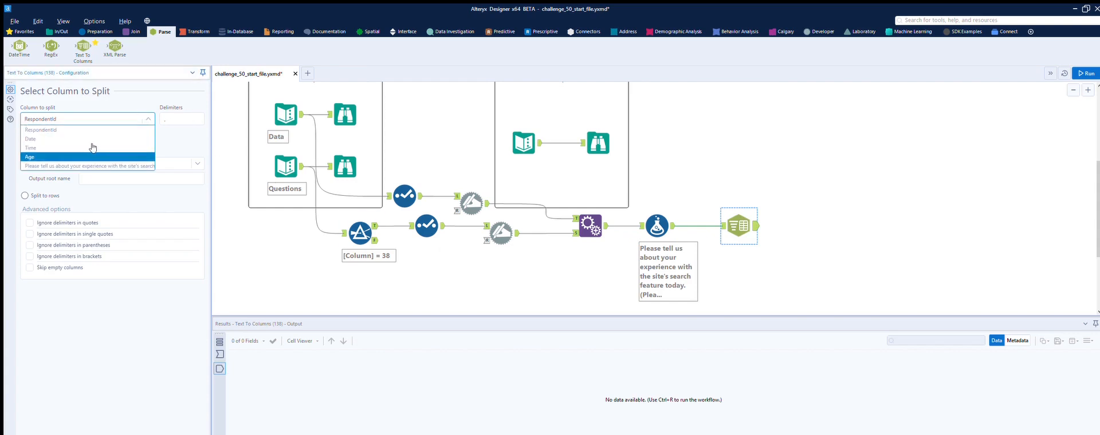
{"action": "left_click", "coordinate": [89, 166]}
{"action": "left_click", "coordinate": [181, 112]}
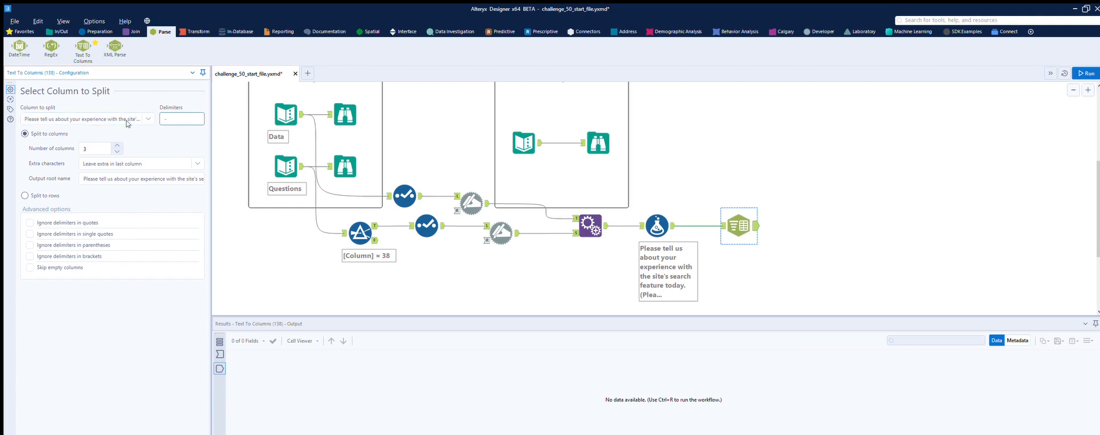
{"action": "left_click", "coordinate": [117, 151]}
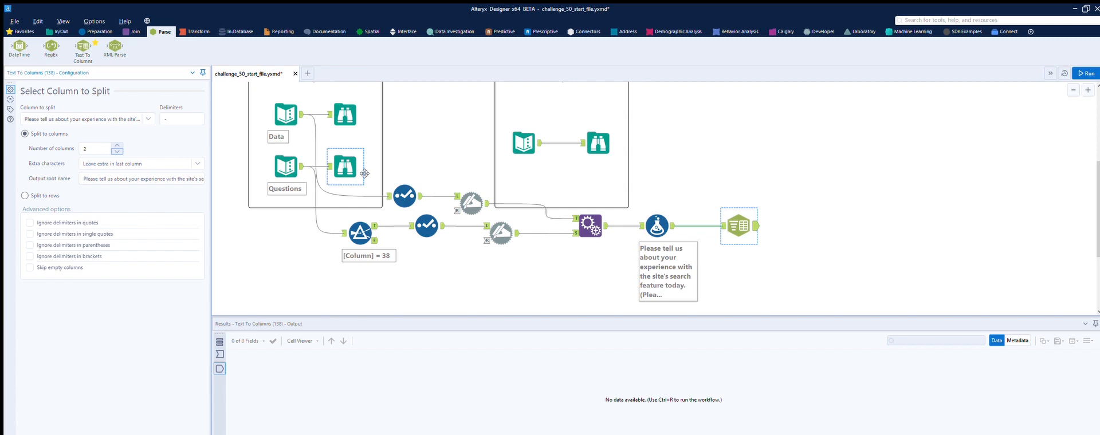
{"action": "left_click", "coordinate": [1086, 73]}
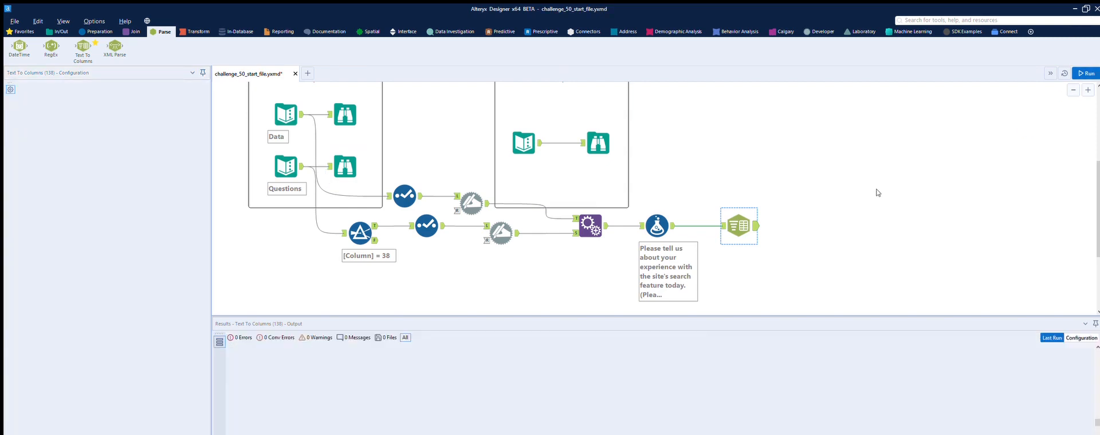
{"action": "left_click", "coordinate": [751, 221]}
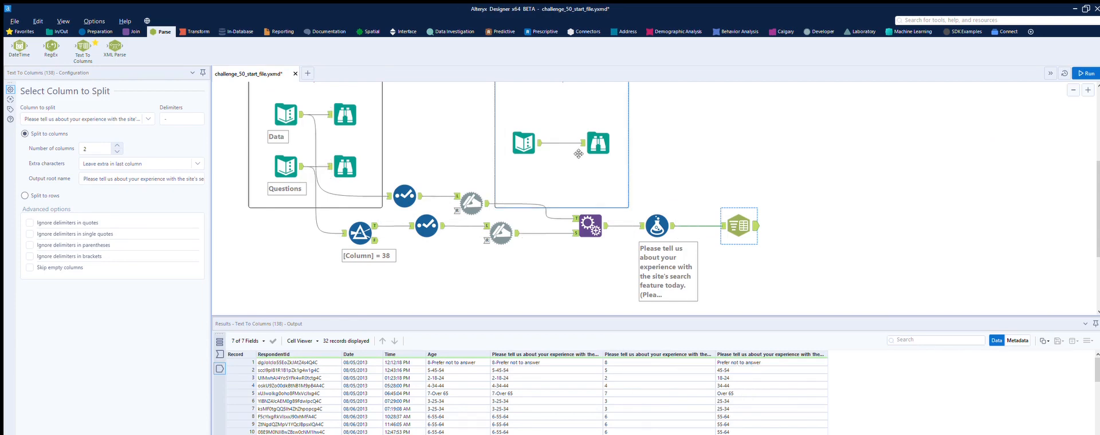
{"action": "left_click", "coordinate": [536, 132]}
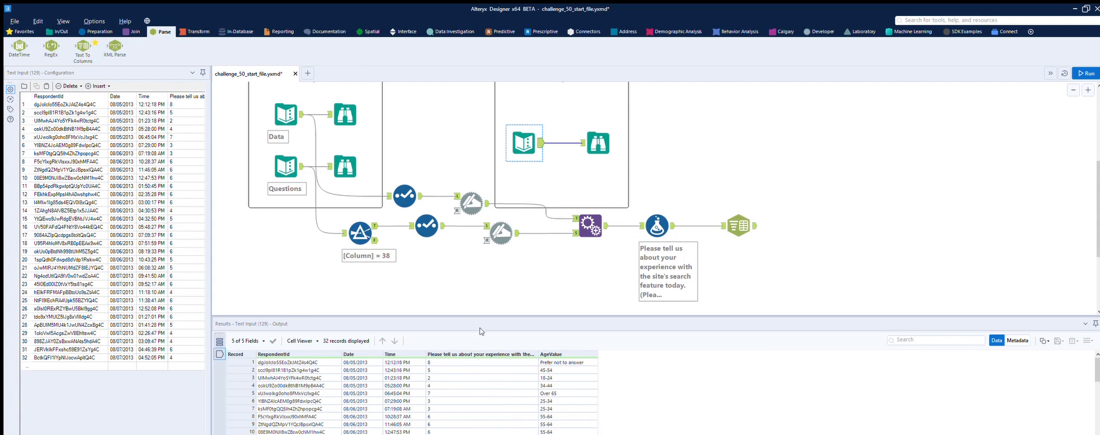
Widen the expected output's question column to read its full header, and compare it with the Text To Columns output.
{"action": "left_click_drag", "start_coordinate": [541, 344], "coordinate": [727, 346]}
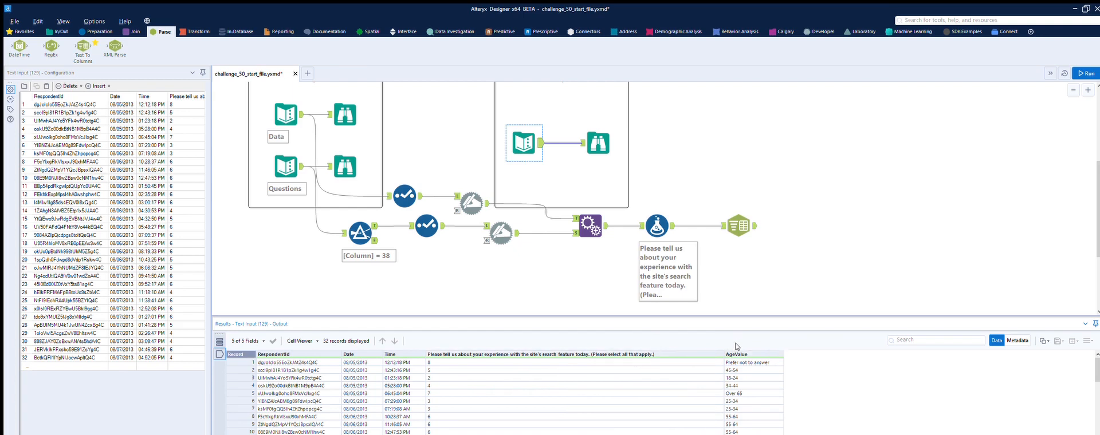
{"action": "left_click", "coordinate": [743, 224]}
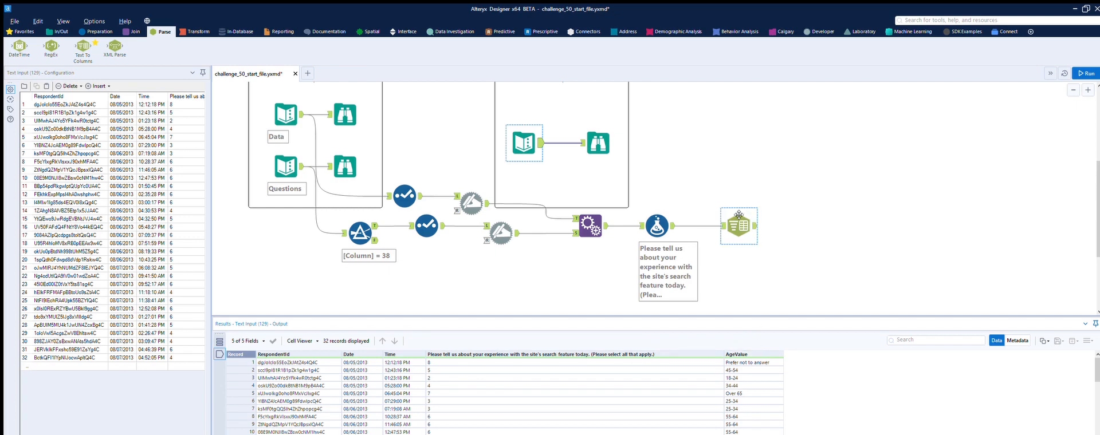
{"action": "left_click", "coordinate": [754, 213]}
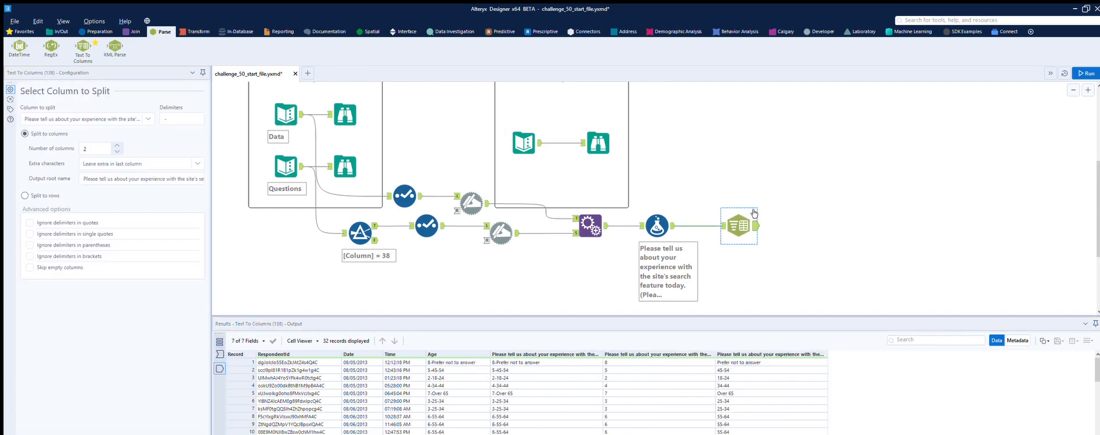
Add a Formula tool after Text To Columns that sets the original question column to the split column ending in 1, and run the workflow.
{"action": "left_click", "coordinate": [97, 32]}
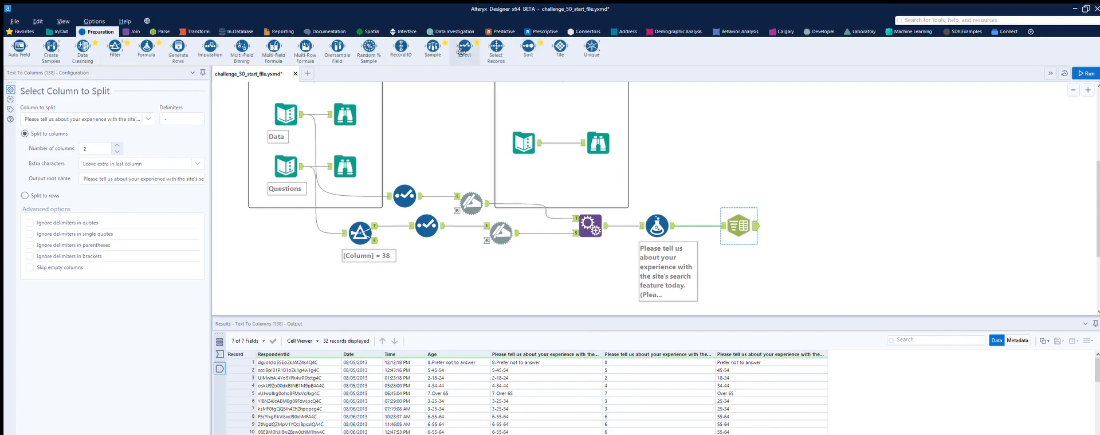
{"action": "left_click_drag", "start_coordinate": [146, 45], "coordinate": [828, 226]}
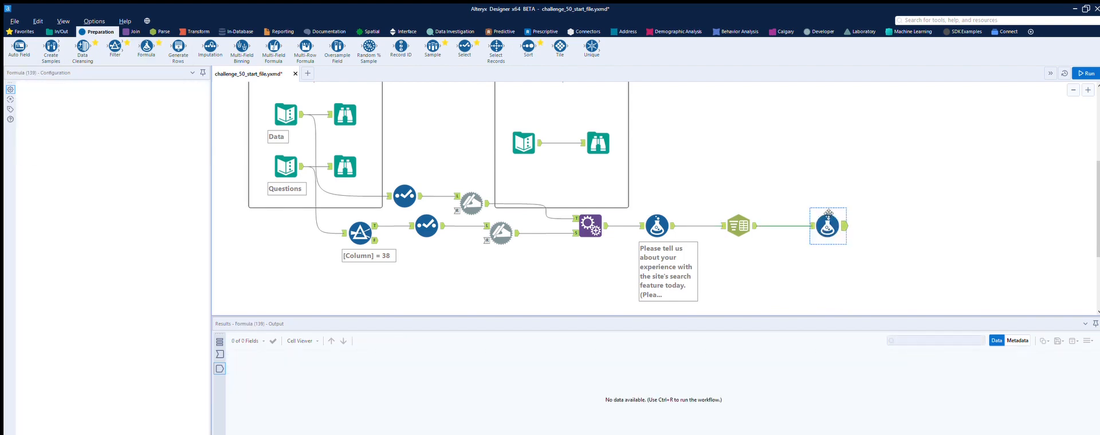
{"action": "left_click", "coordinate": [66, 95]}
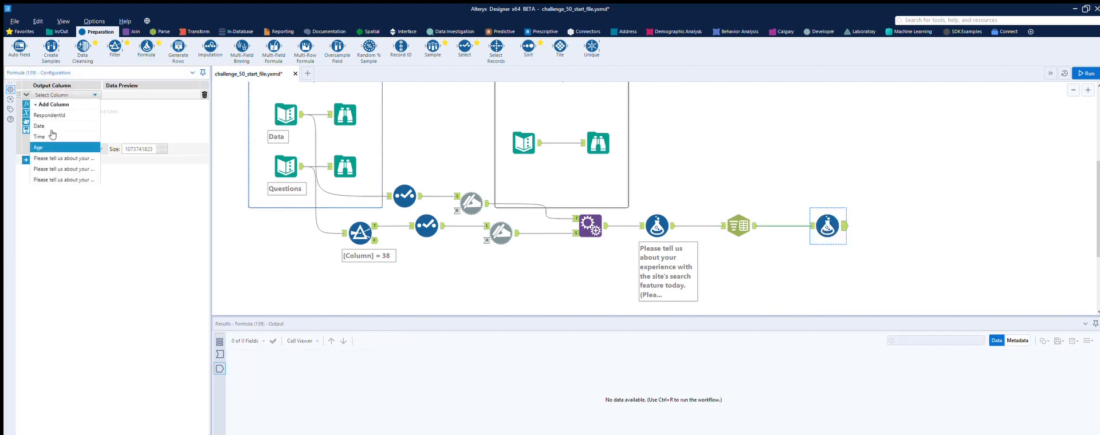
{"action": "left_click", "coordinate": [53, 159]}
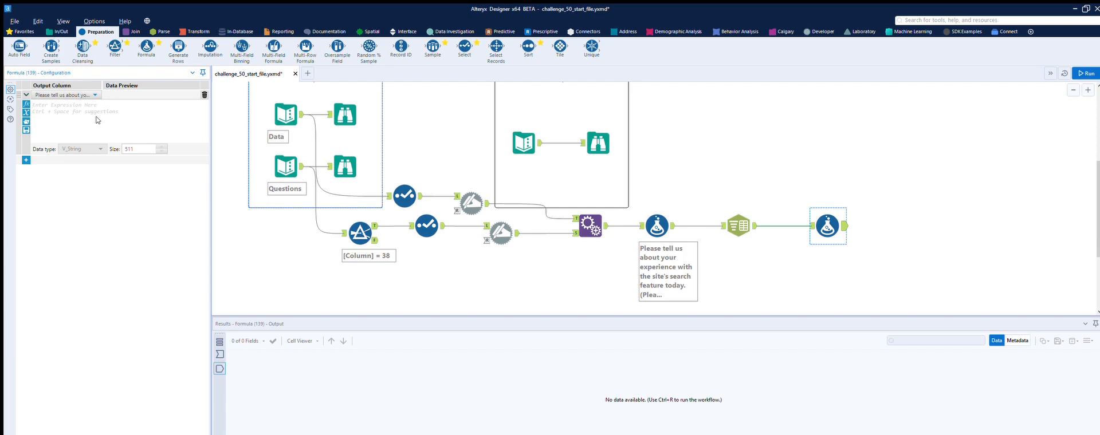
{"action": "type", "text": "["}
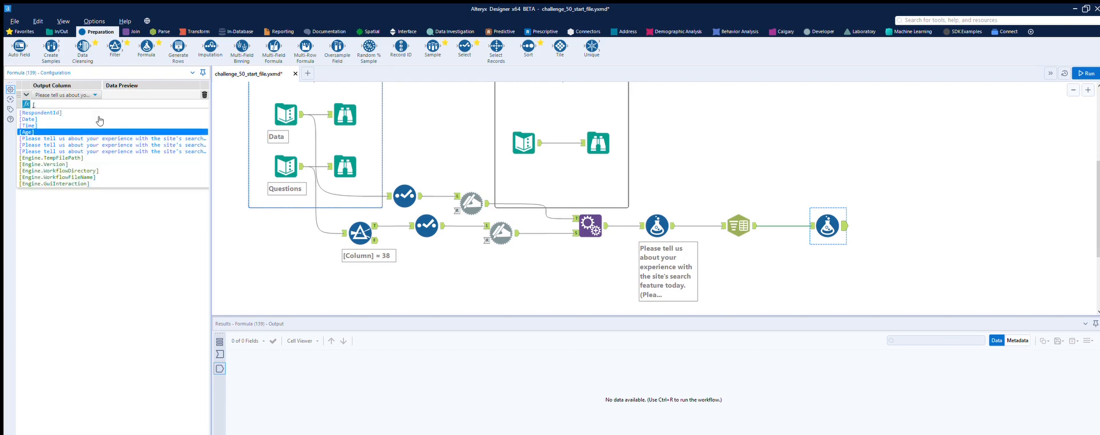
{"action": "key", "text": "Down"}
{"action": "key", "text": "Down"}
{"action": "key", "text": "Return"}
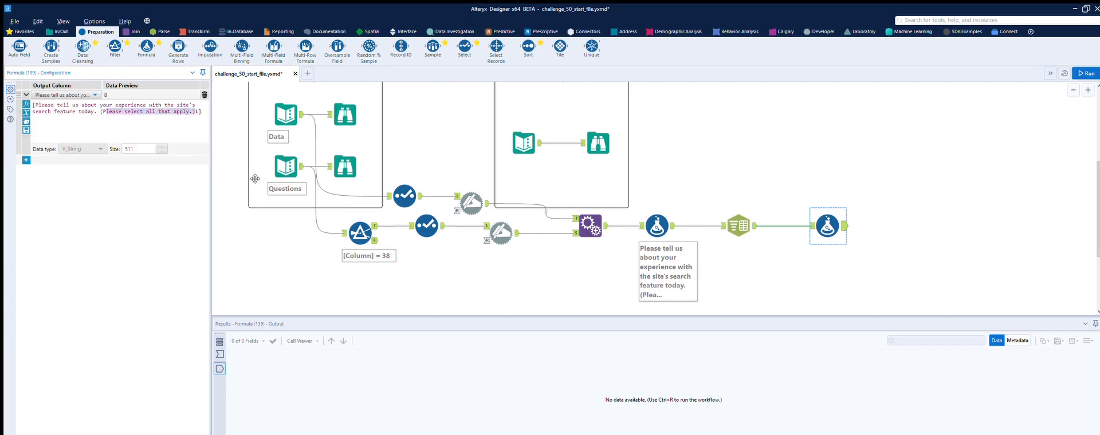
{"action": "left_click", "coordinate": [737, 218]}
{"action": "left_click", "coordinate": [1089, 58]}
{"action": "left_click", "coordinate": [1086, 73]}
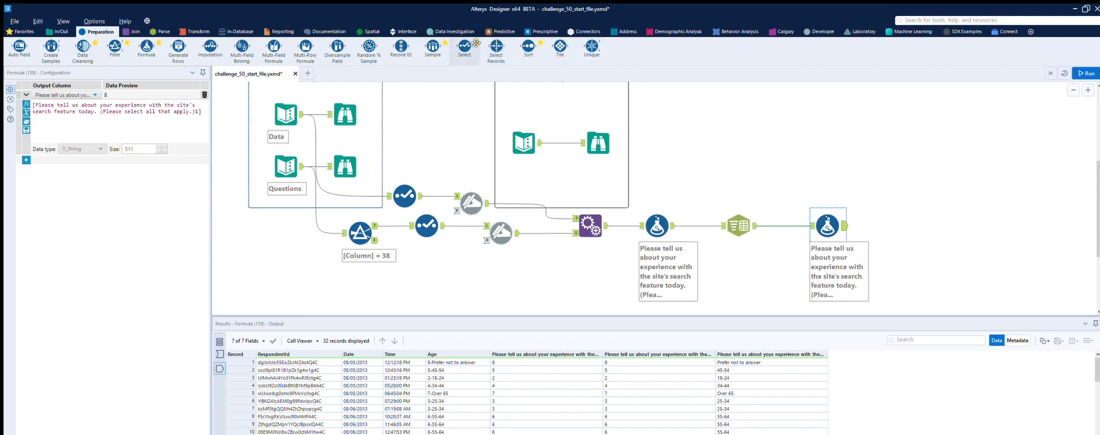
Add a Select tool after the second Formula, excluding the first split column and renaming the second to AgeValue, checking against the expected output.
{"action": "left_click_drag", "start_coordinate": [464, 47], "coordinate": [909, 228]}
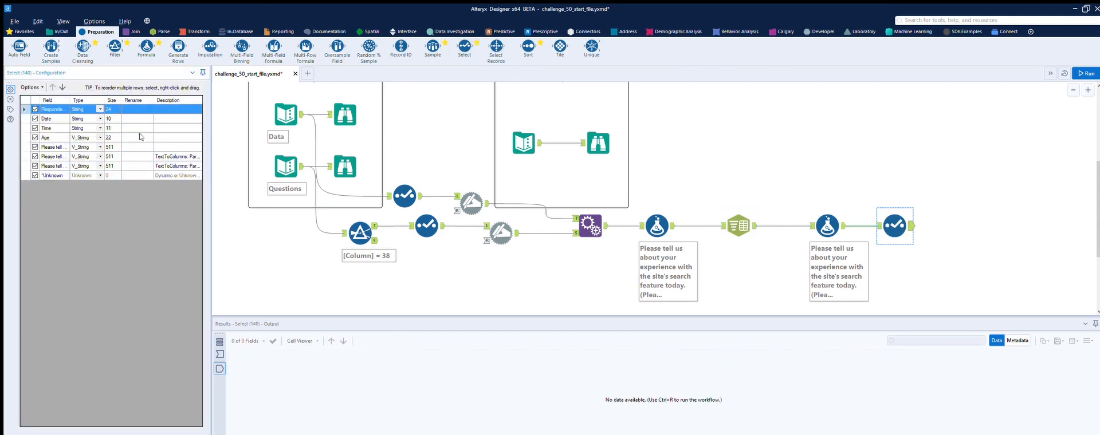
{"action": "left_click", "coordinate": [34, 156]}
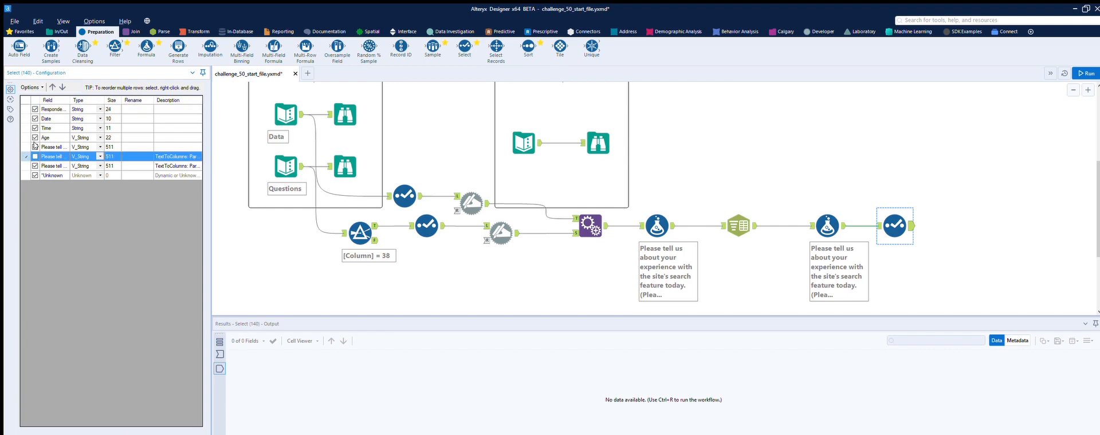
{"action": "left_click", "coordinate": [129, 165]}
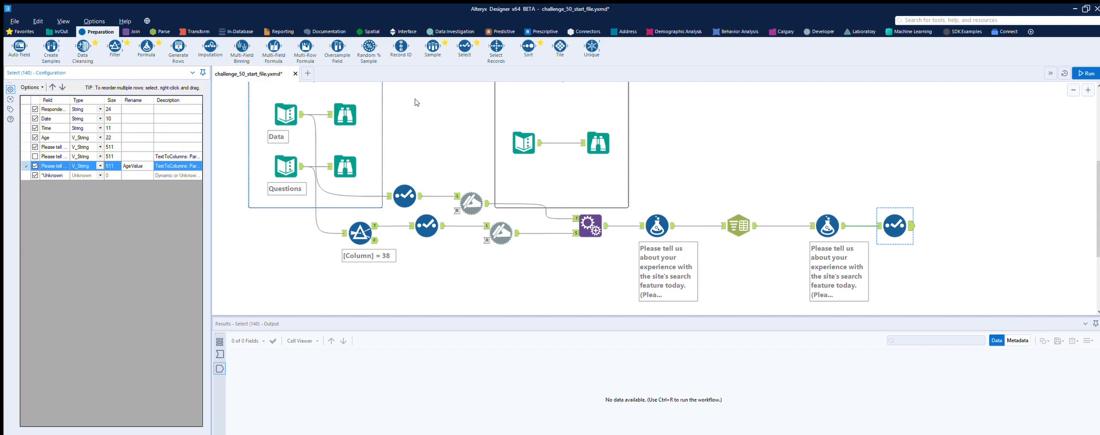
{"action": "left_click", "coordinate": [601, 135]}
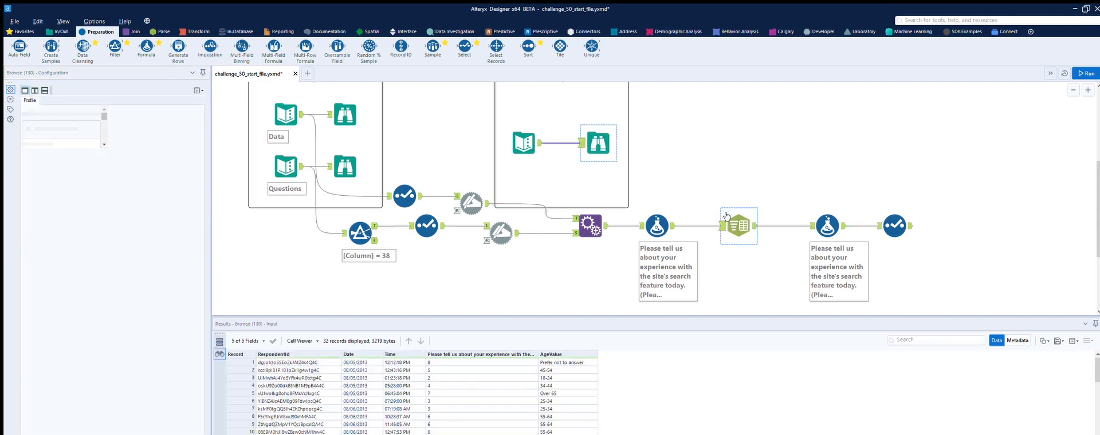
{"action": "left_click", "coordinate": [912, 218]}
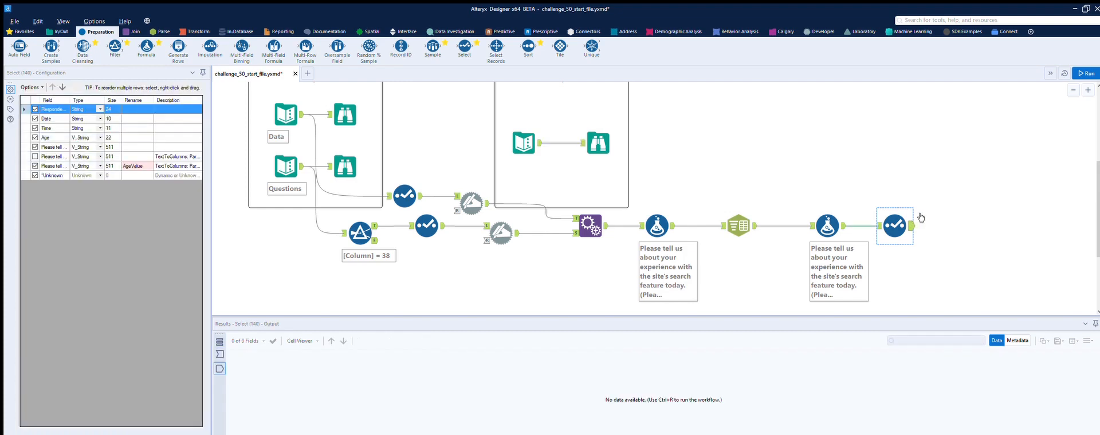
Add a Browse tool after the final Select tool, run the workflow and view its output.
{"action": "left_click", "coordinate": [59, 31]}
{"action": "left_click_drag", "start_coordinate": [19, 47], "coordinate": [968, 227]}
{"action": "left_click", "coordinate": [1085, 73]}
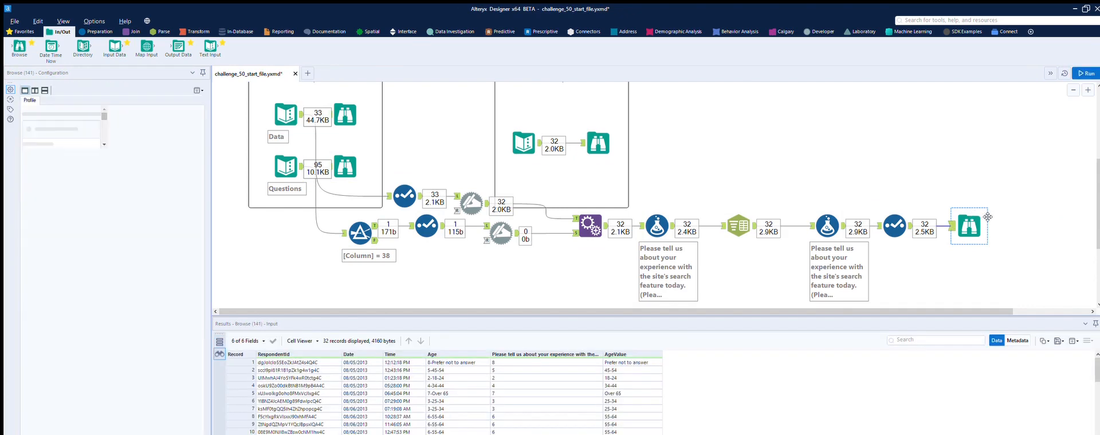
{"action": "left_click", "coordinate": [977, 218]}
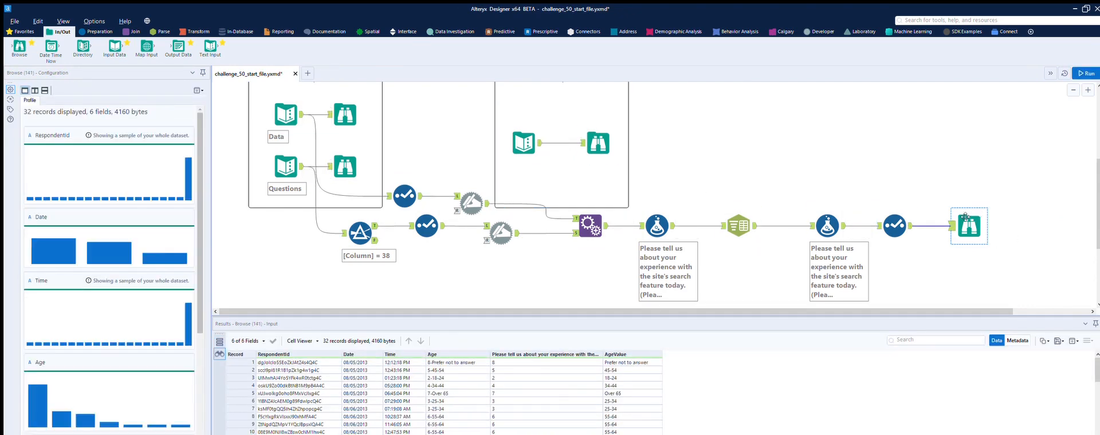
Exclude Age in the final Select tool, rerun the workflow and compare the final Browse records with the expected output.
{"action": "left_click", "coordinate": [894, 226]}
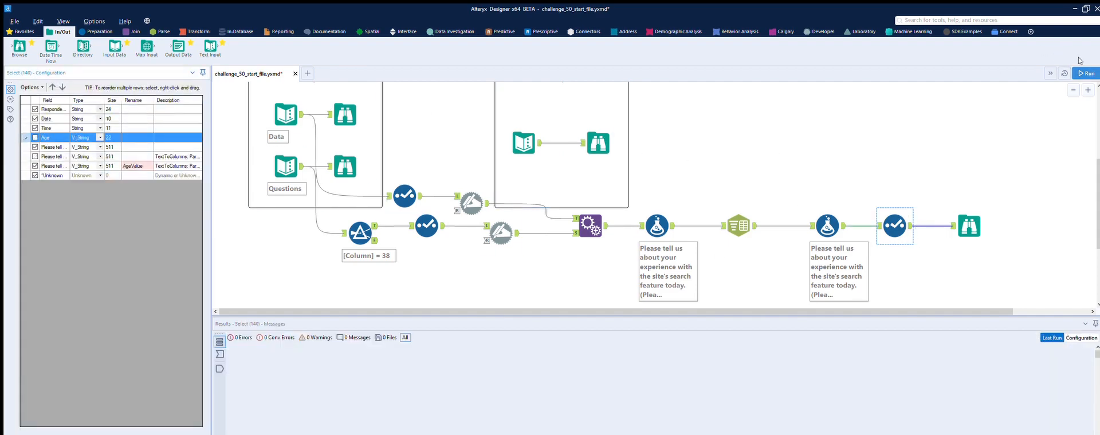
{"action": "left_click", "coordinate": [1086, 73]}
{"action": "left_click", "coordinate": [968, 215]}
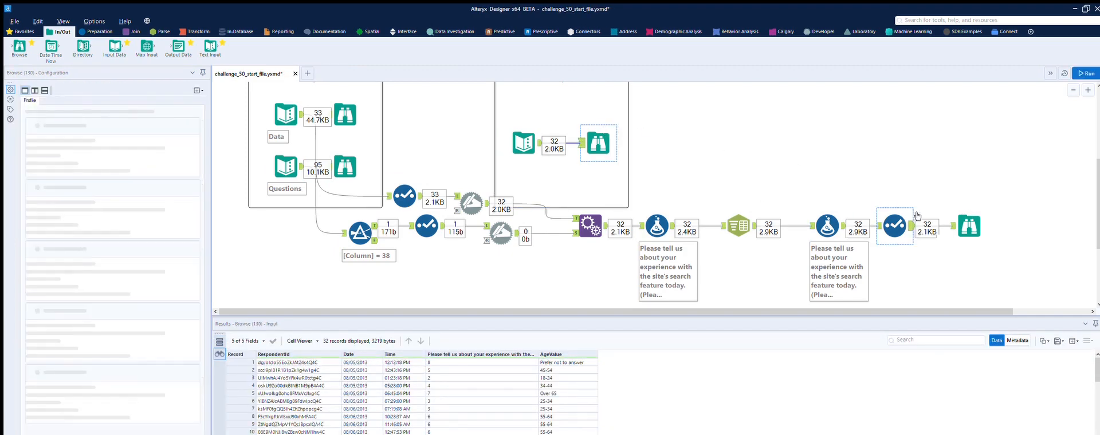
{"action": "left_click", "coordinate": [595, 144]}
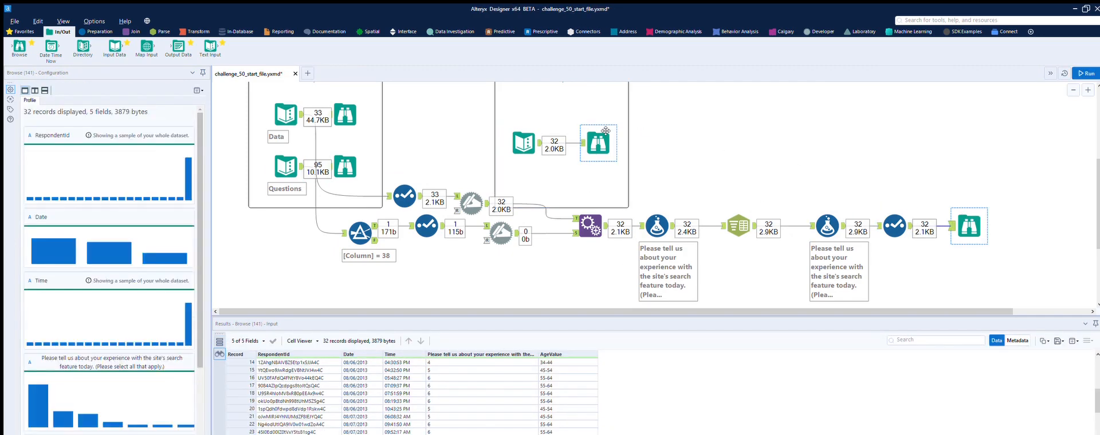
{"action": "left_click", "coordinate": [975, 211]}
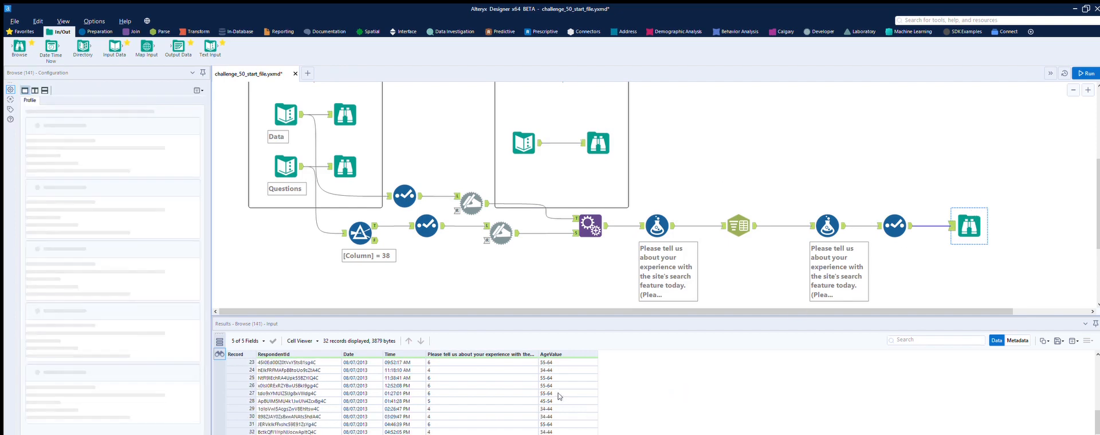
{"action": "left_click", "coordinate": [597, 143]}
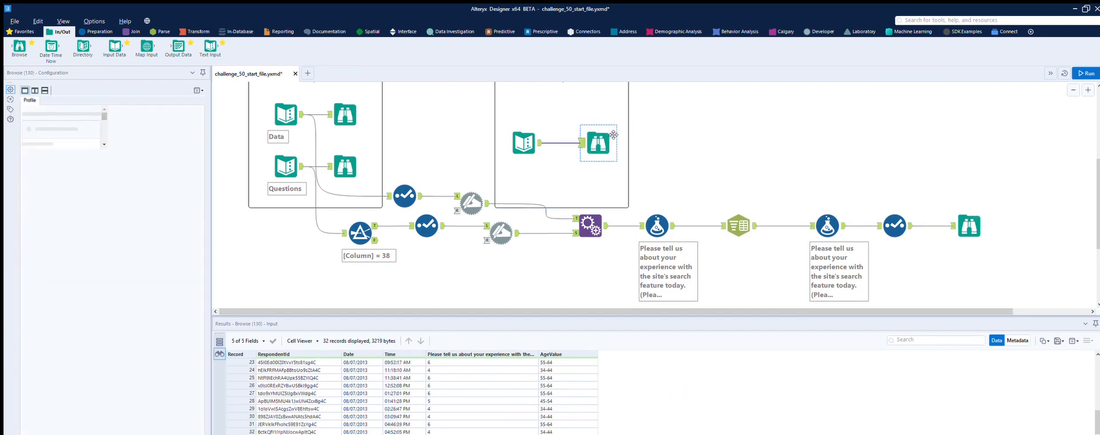